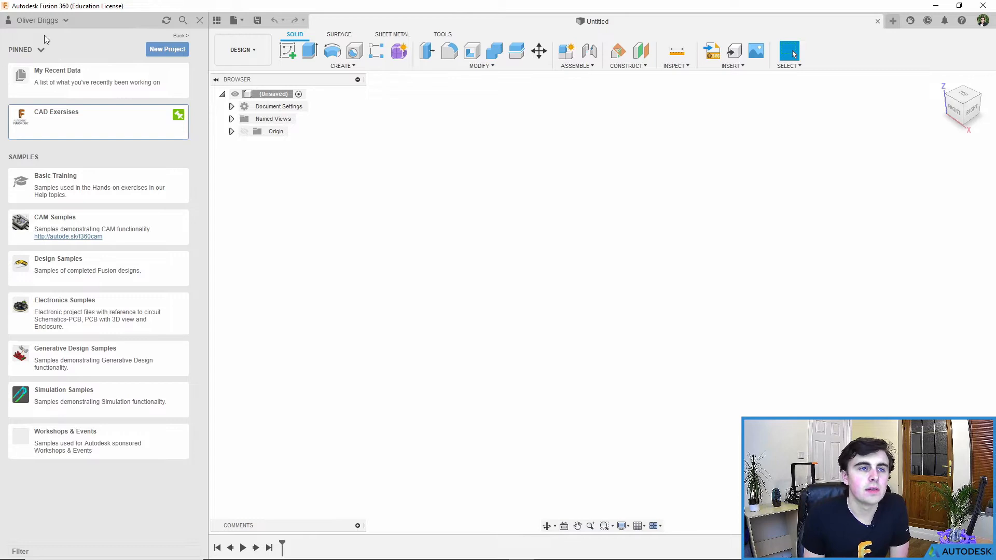
Create a new project named Hexapod and open it.
left_click(163, 50)
type("Hexapod")
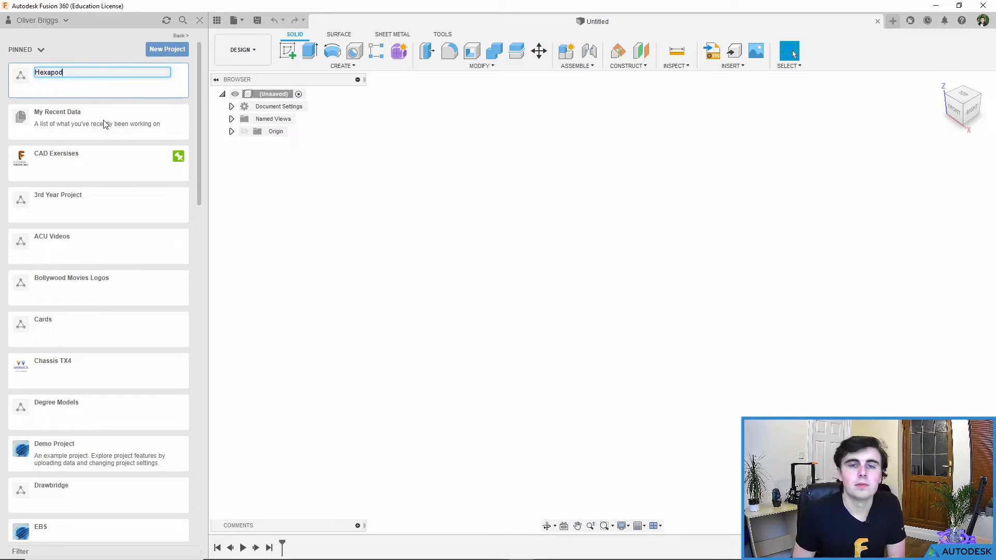
key("Return")
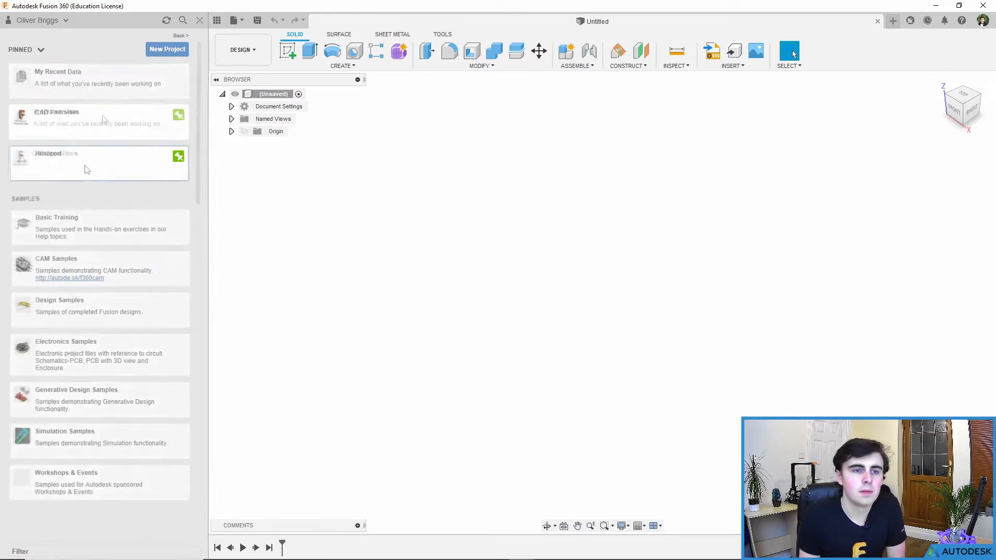
left_click(62, 162)
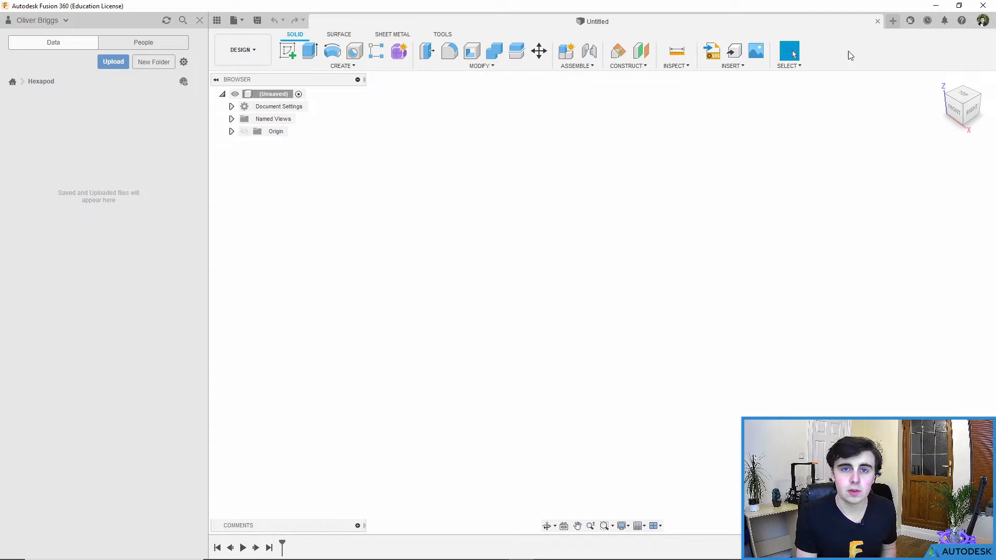
Save the untitled design as "Hexapod Assembly" in the Hexapod project and hide the project's file list.
left_click(258, 21)
left_click(362, 95)
key("ctrl+a")
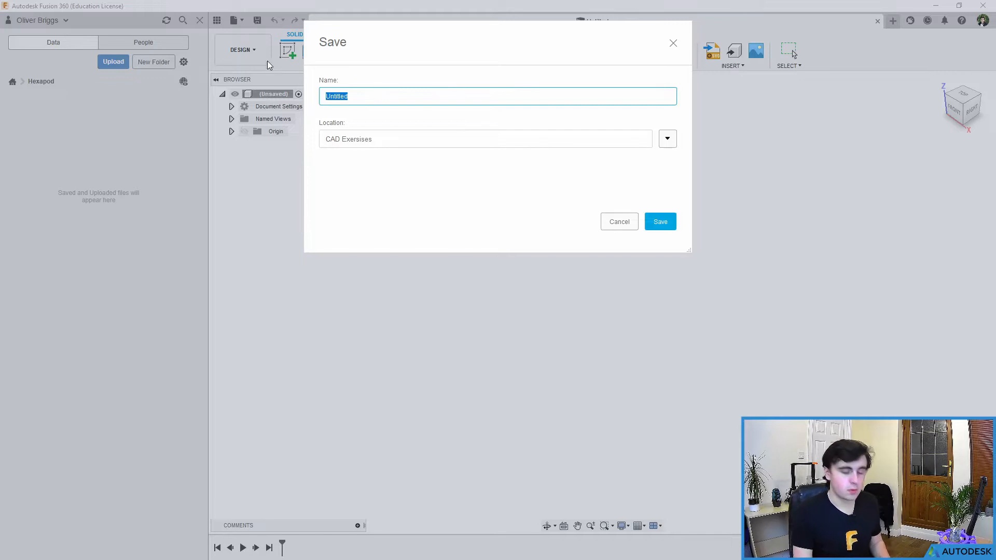
type("Hex")
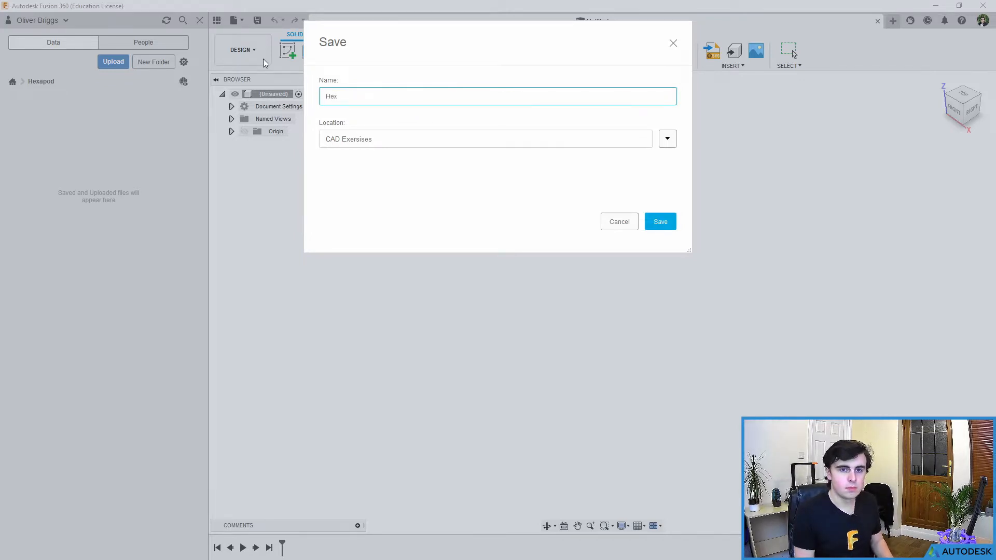
type("apod Assembly")
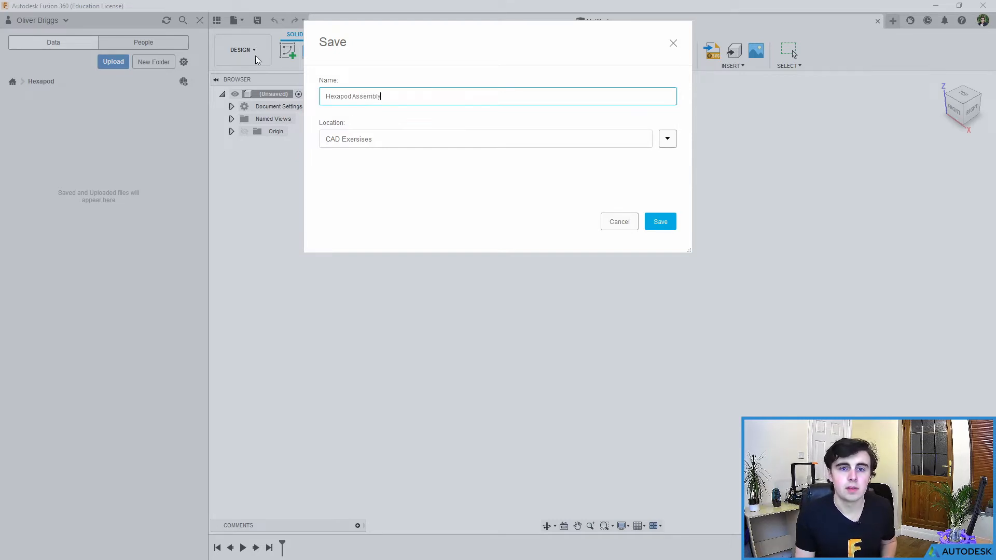
left_click(353, 97)
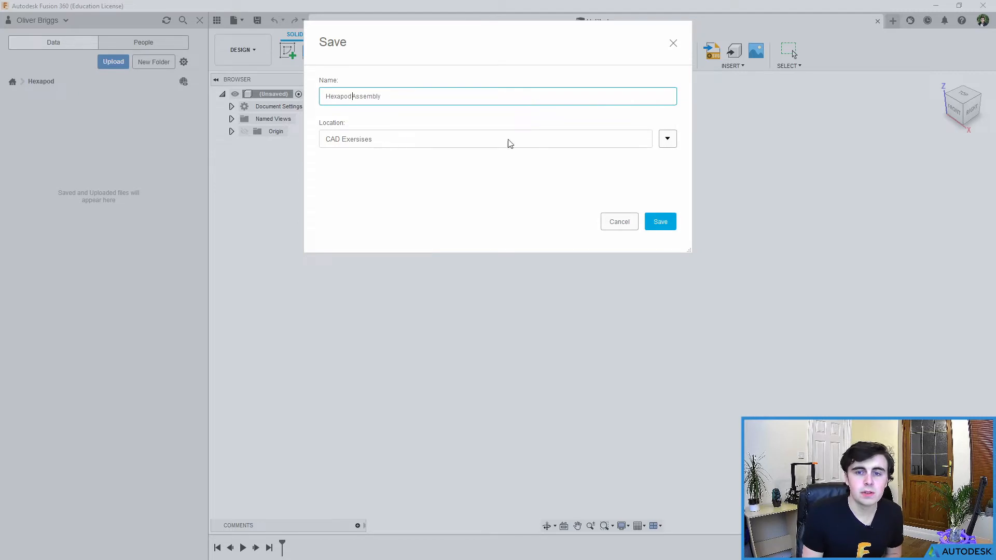
left_click(668, 139)
left_click(356, 261)
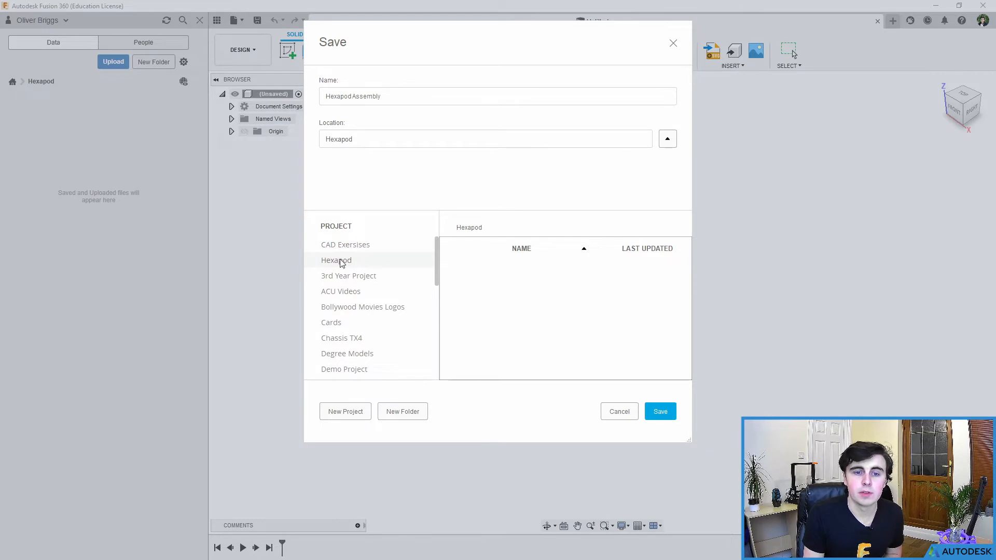
left_click(660, 411)
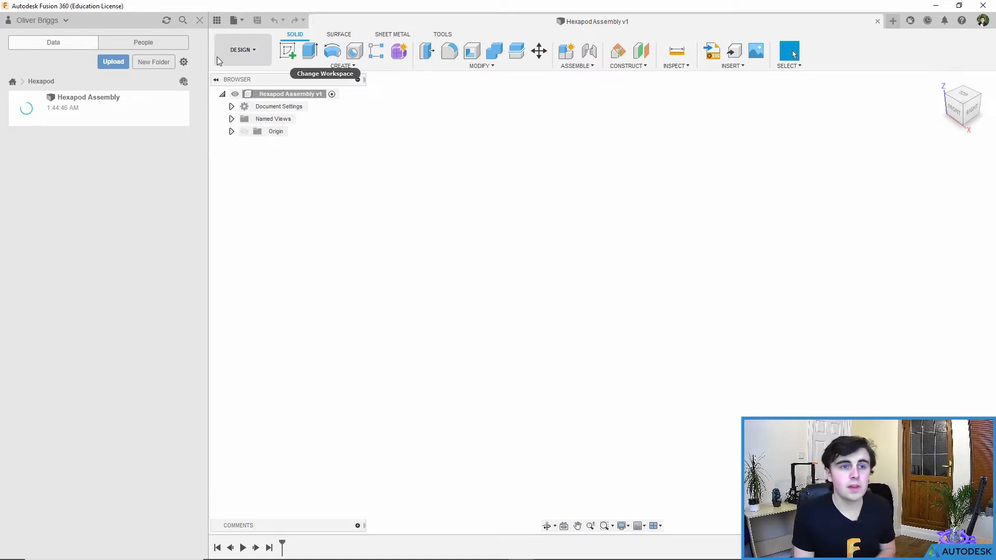
left_click(200, 21)
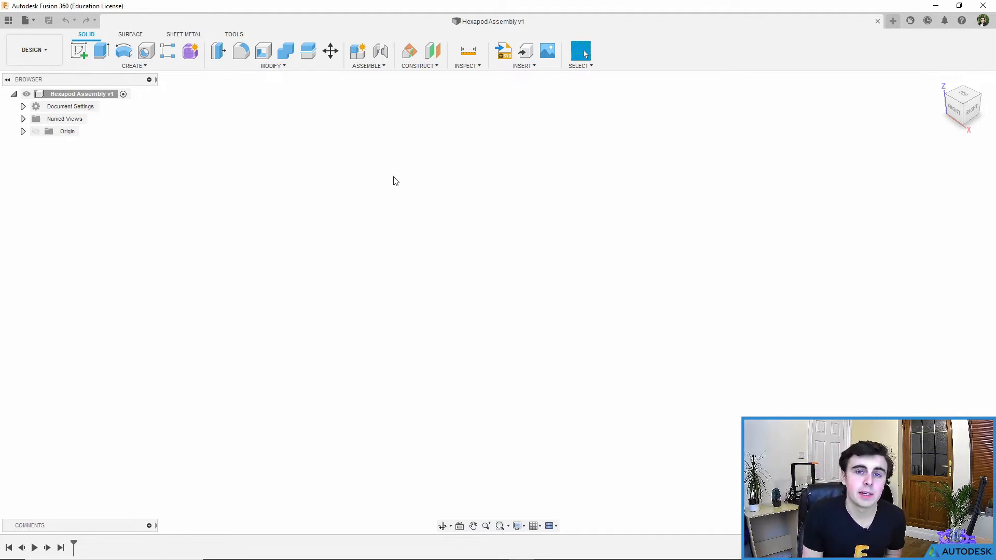
Create an active, internal standard component named "Baseplate" under the Hexapod Assembly.
left_click(133, 64)
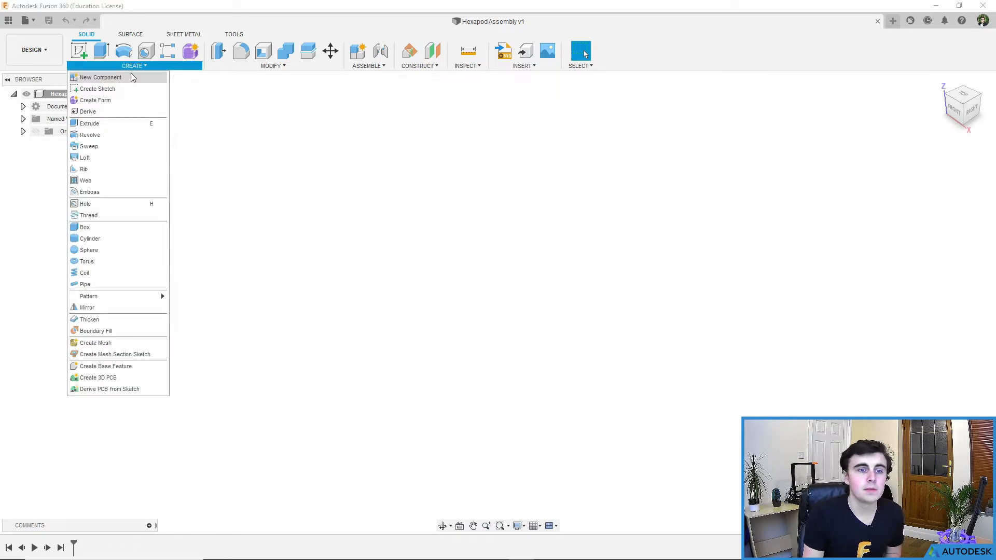
left_click(123, 76)
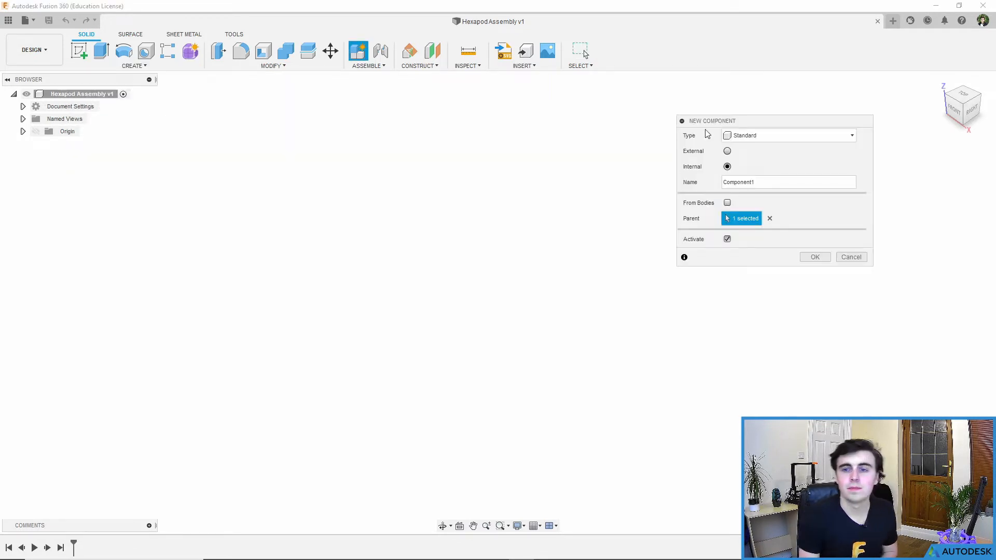
left_click_drag(722, 121, 662, 82)
left_click_drag(696, 144, 630, 141)
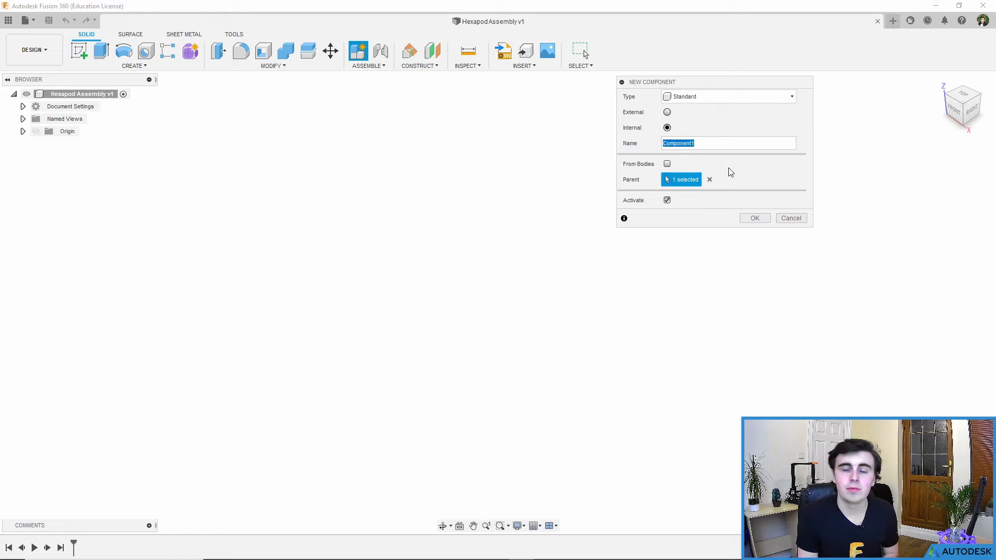
type("Baseplate")
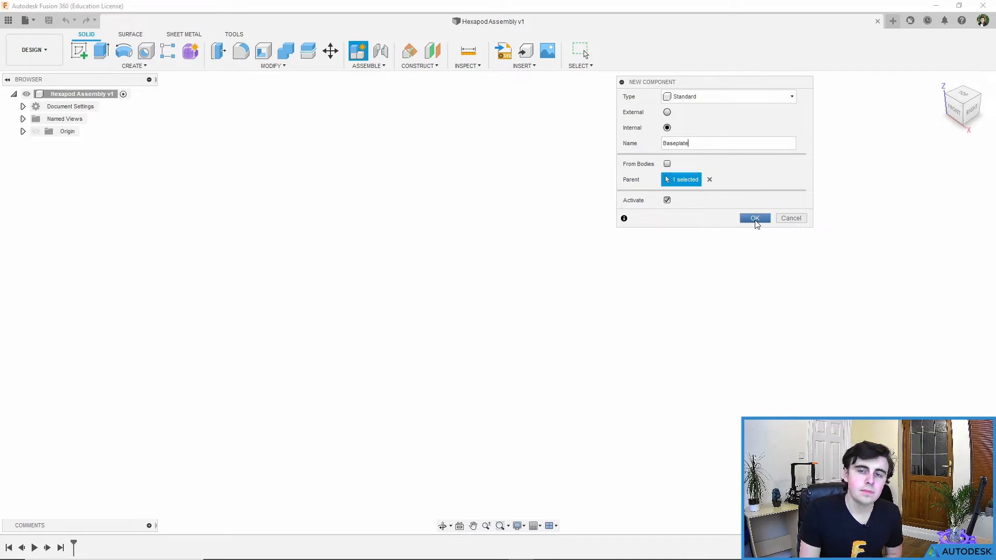
left_click(754, 218)
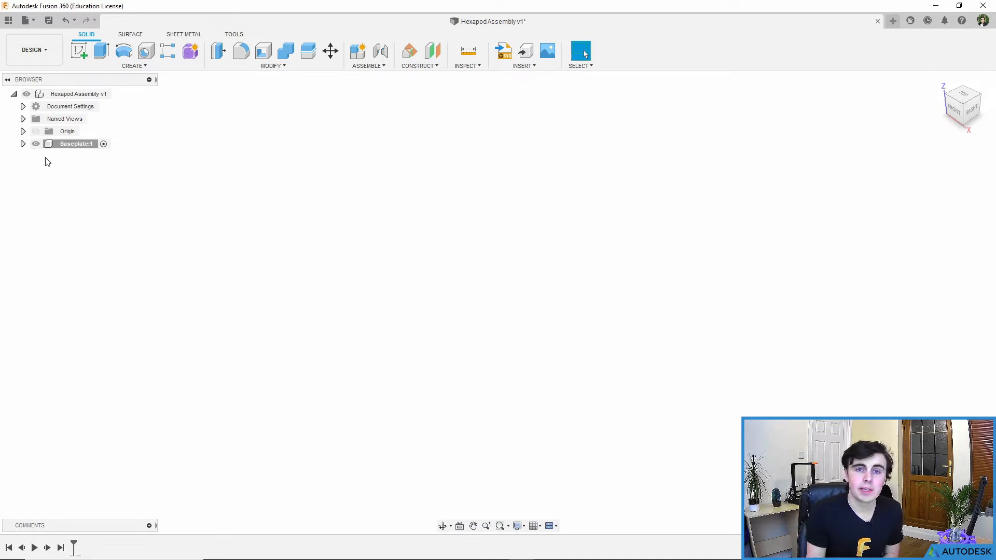
Start a sketch in the Baseplate component on the horizontal XY origin plane.
left_click(23, 144)
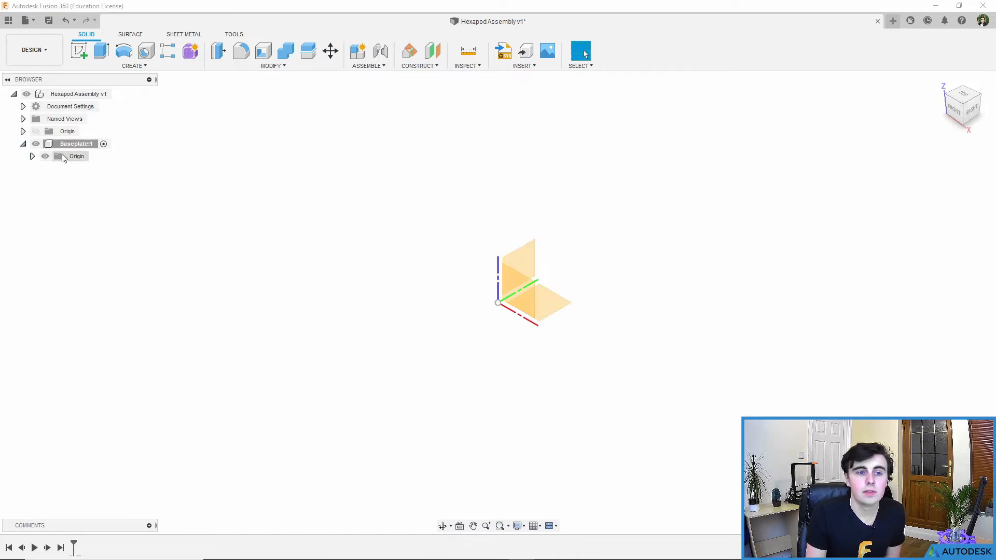
left_click(45, 156)
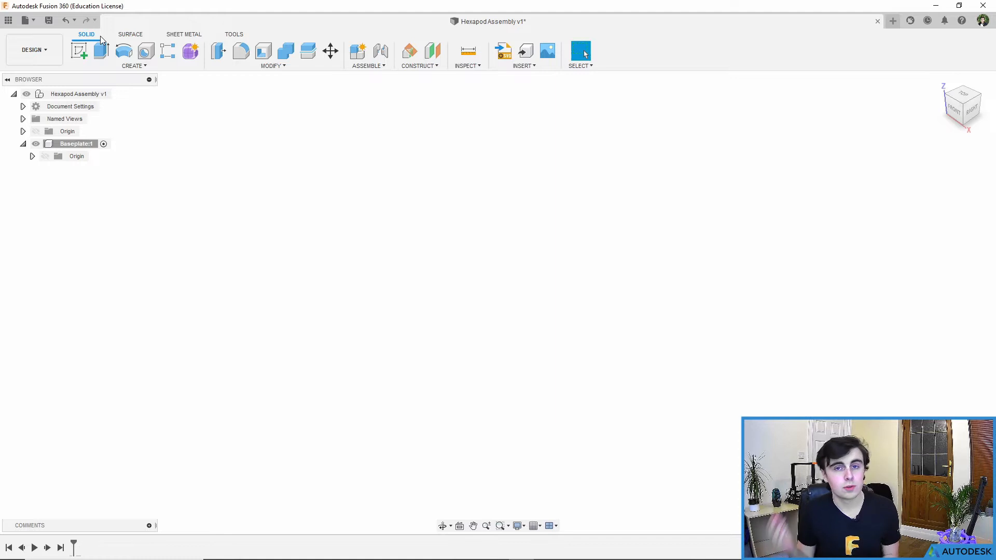
left_click(80, 53)
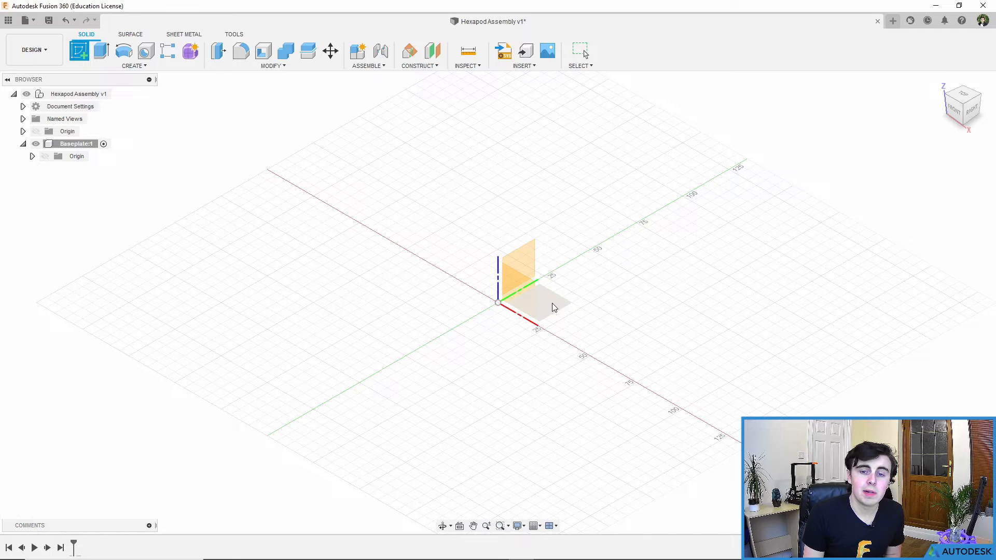
left_click(554, 309)
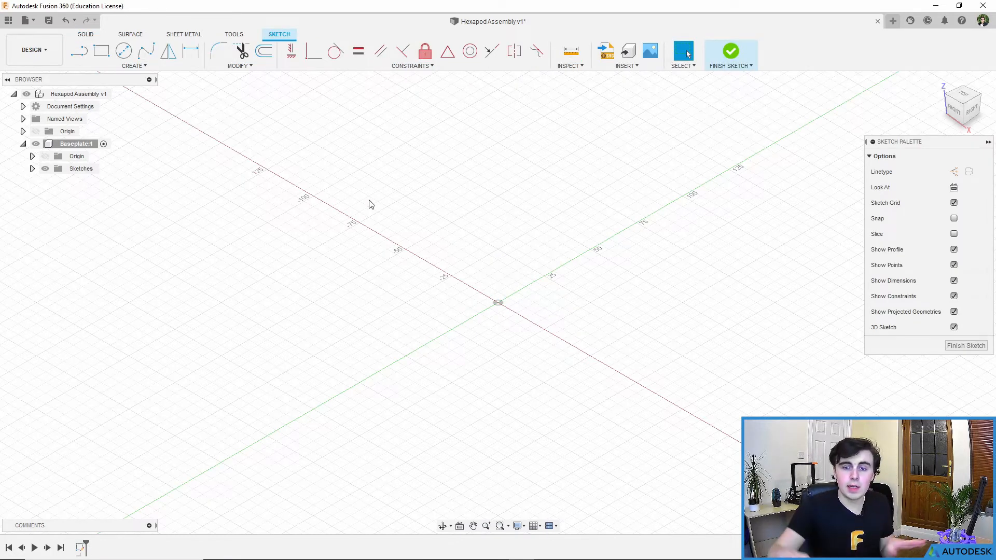
left_click(965, 97)
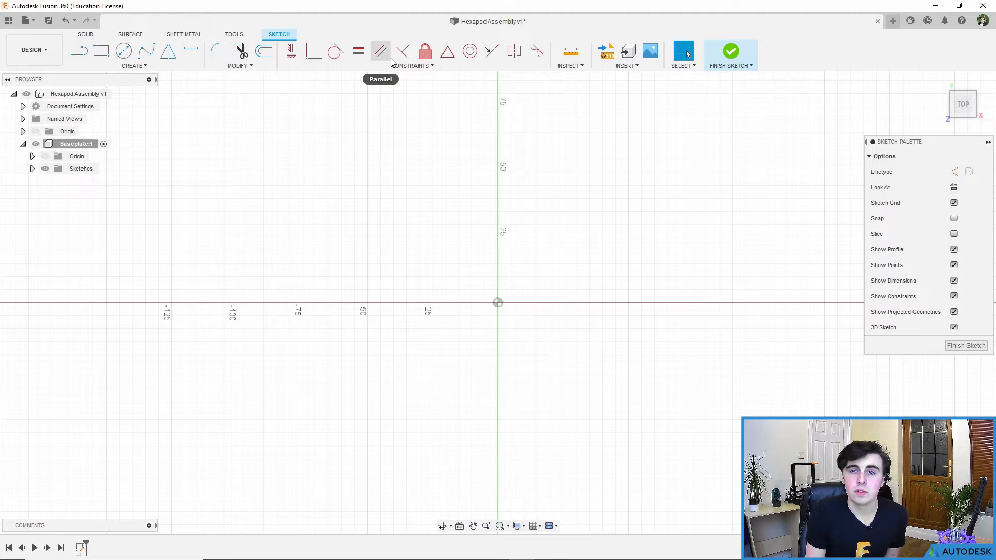
left_click(139, 68)
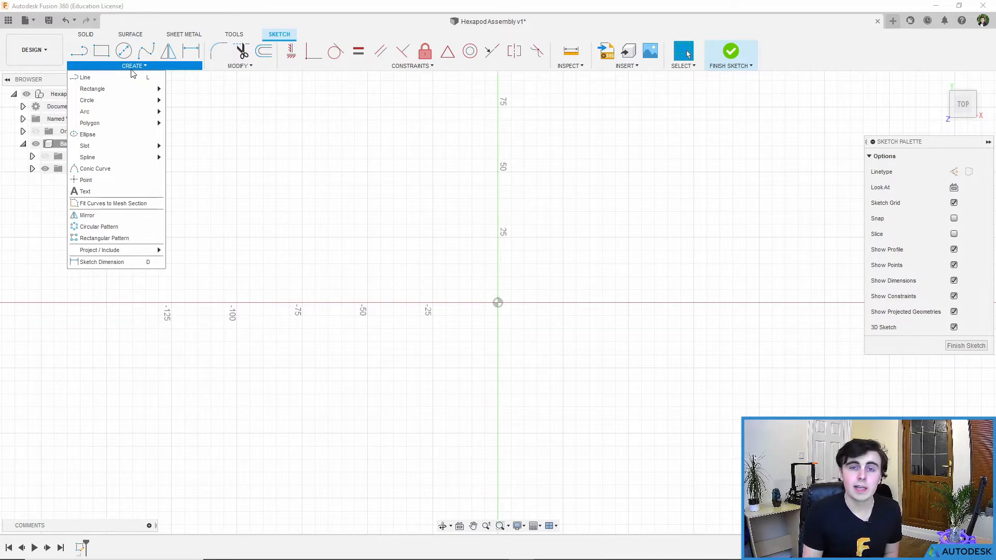
left_click(145, 68)
left_click(255, 70)
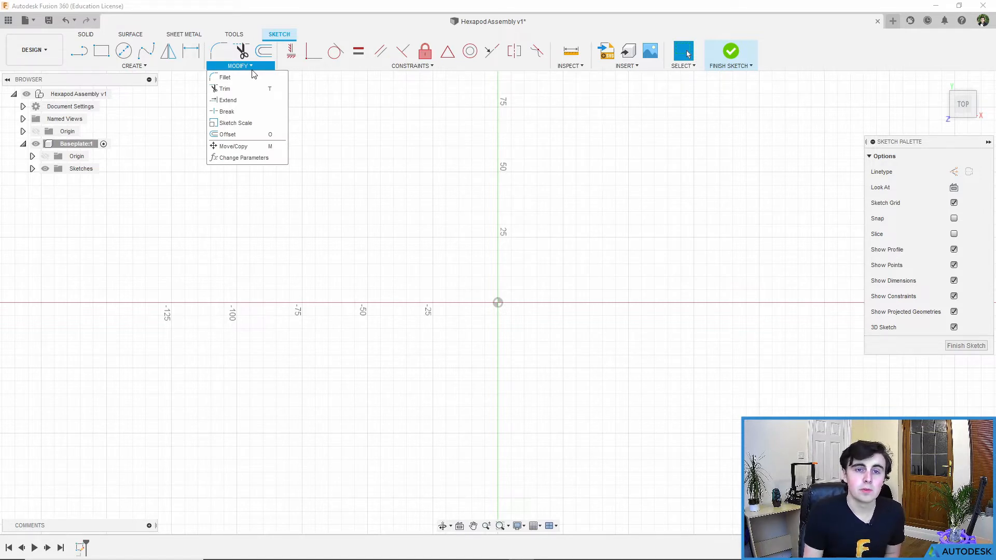
left_click(331, 69)
left_click(332, 70)
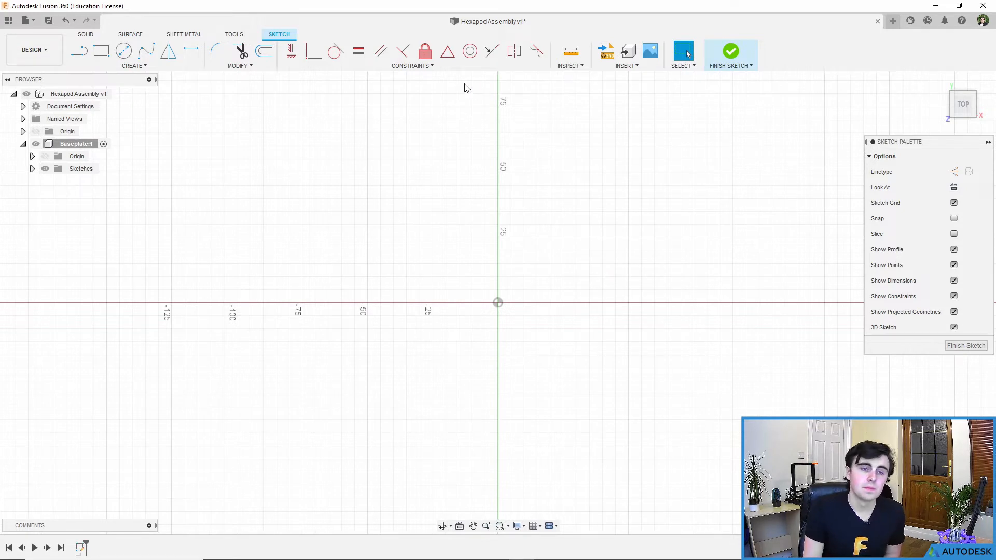
Start a circumscribed polygon with its centre point on the sketch origin.
left_click(146, 68)
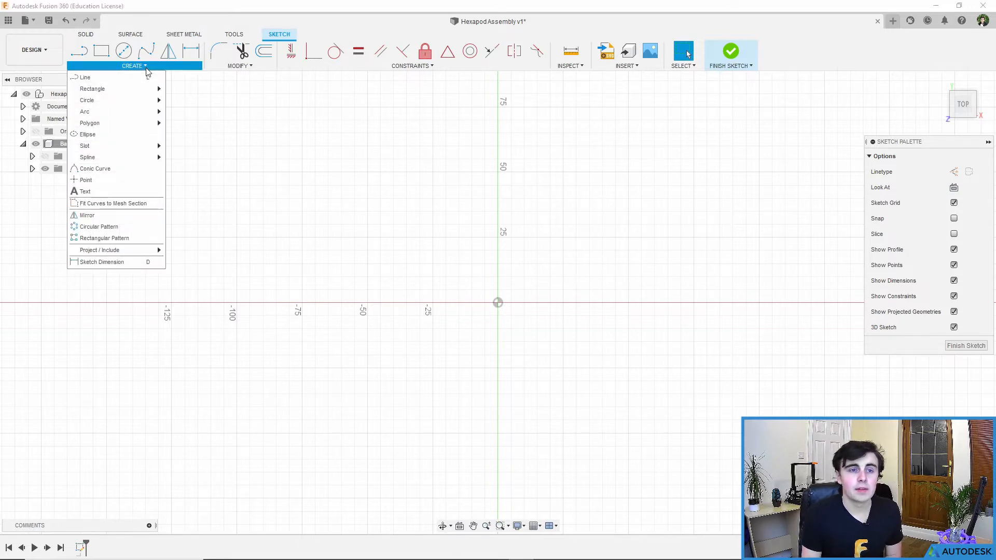
mouse_move(115, 128)
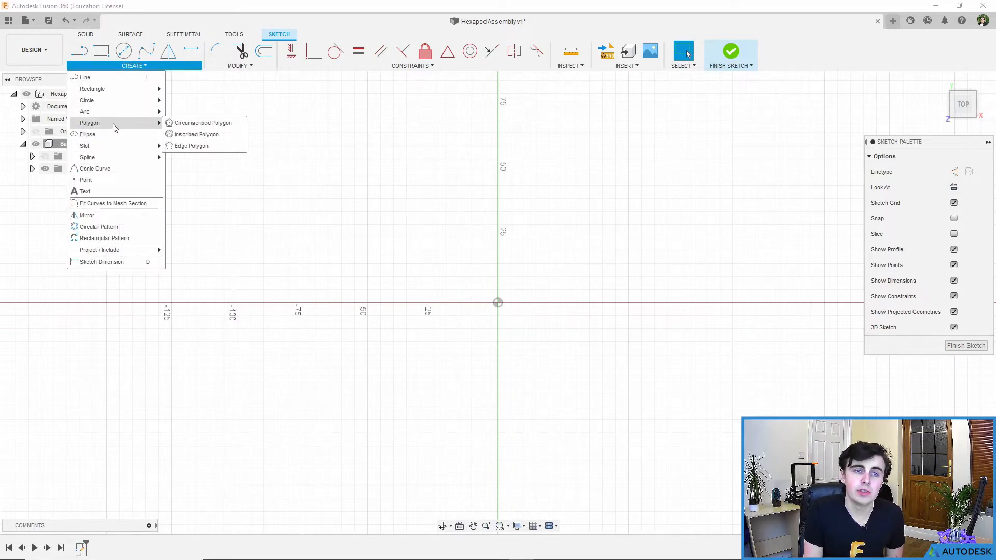
left_click(202, 124)
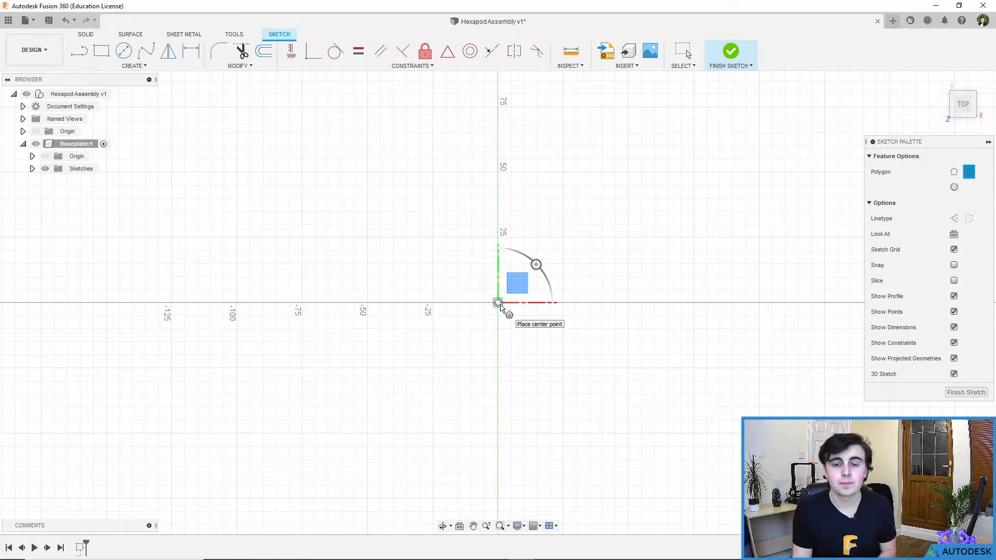
left_click(500, 305)
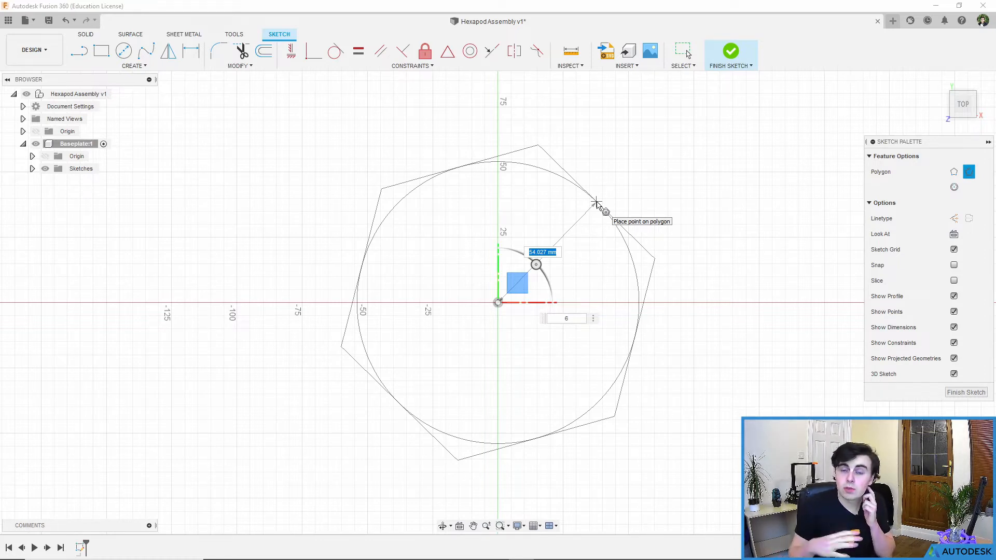
Try 12 and 5 as the number of sides of the circumscribed polygon.
key("Tab")
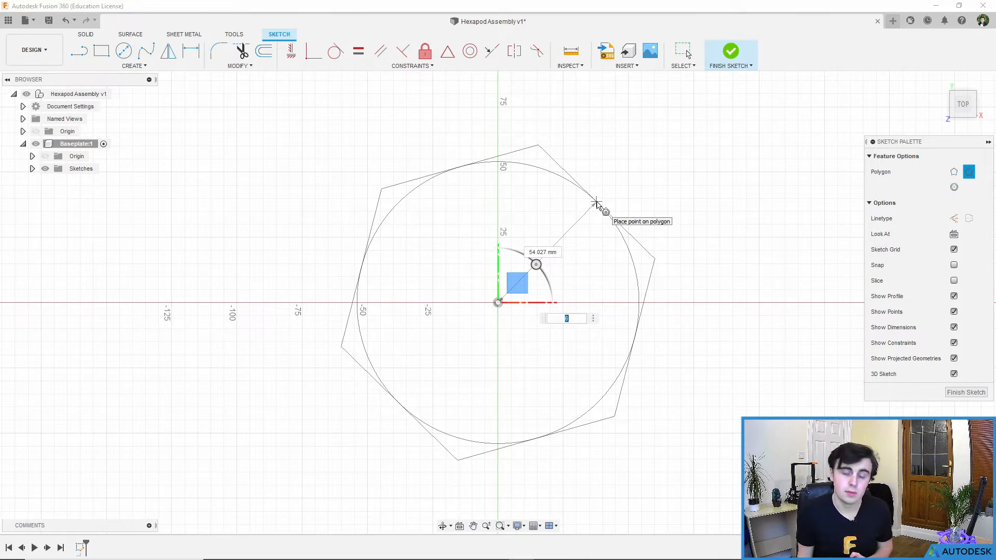
key("Tab")
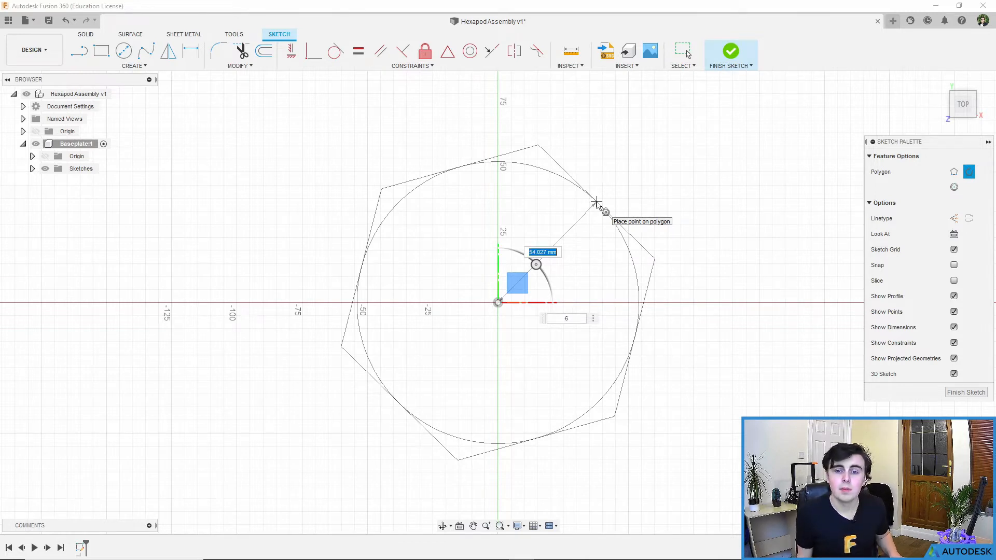
key("Tab")
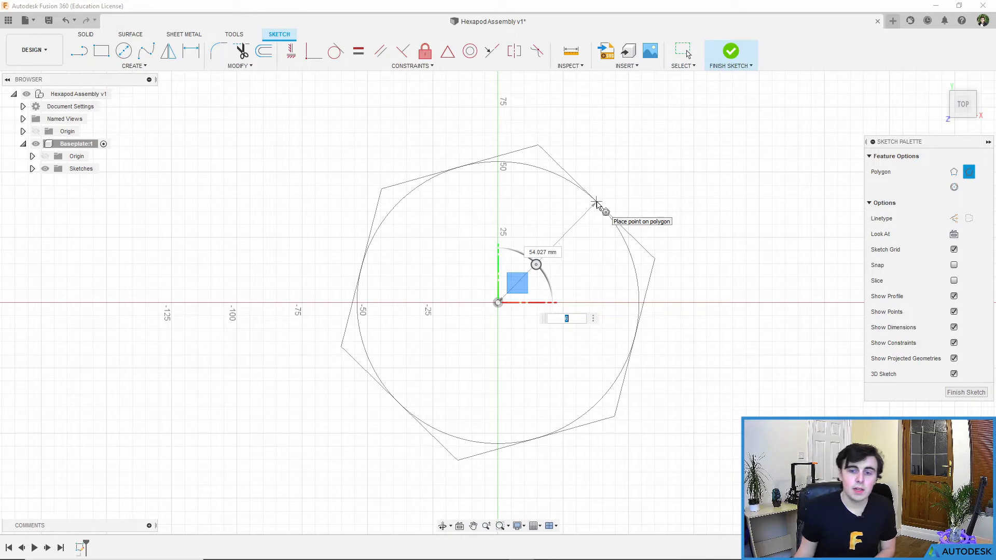
type("12")
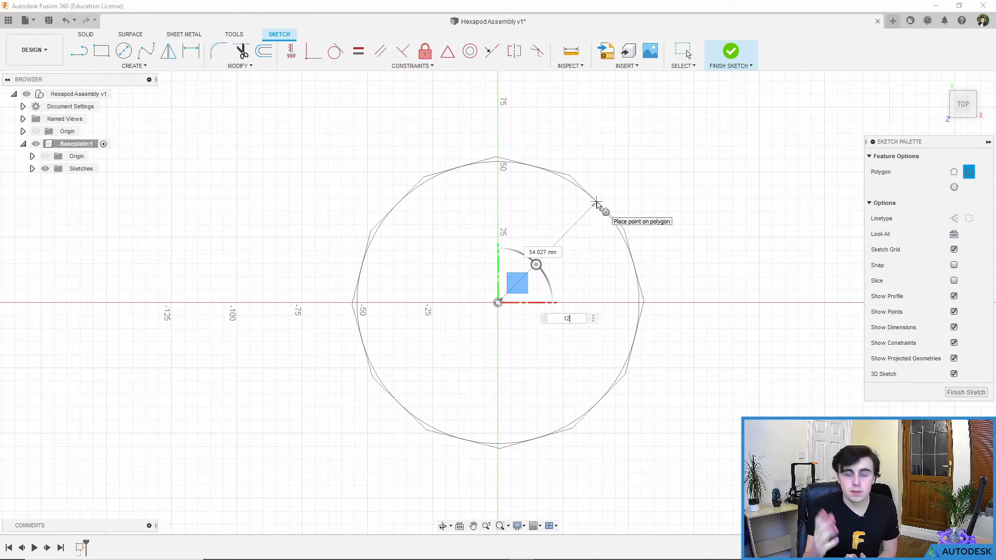
type("4")
key("BackSpace")
key("BackSpace")
key("BackSpace")
type("5")
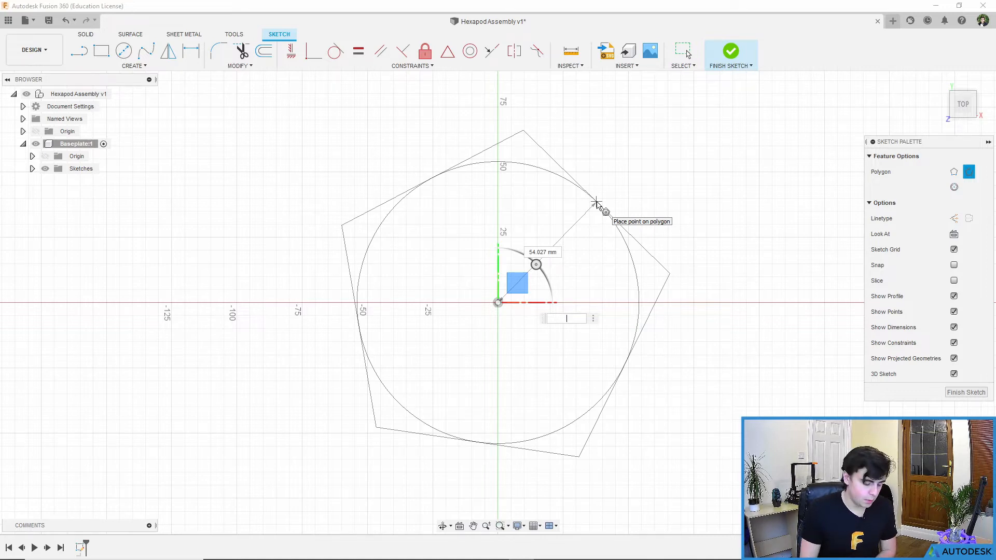
key("BackSpace")
Set the polygon to 6 sides and place its outline freehand around the origin, slightly rotated from the axes.
type("6")
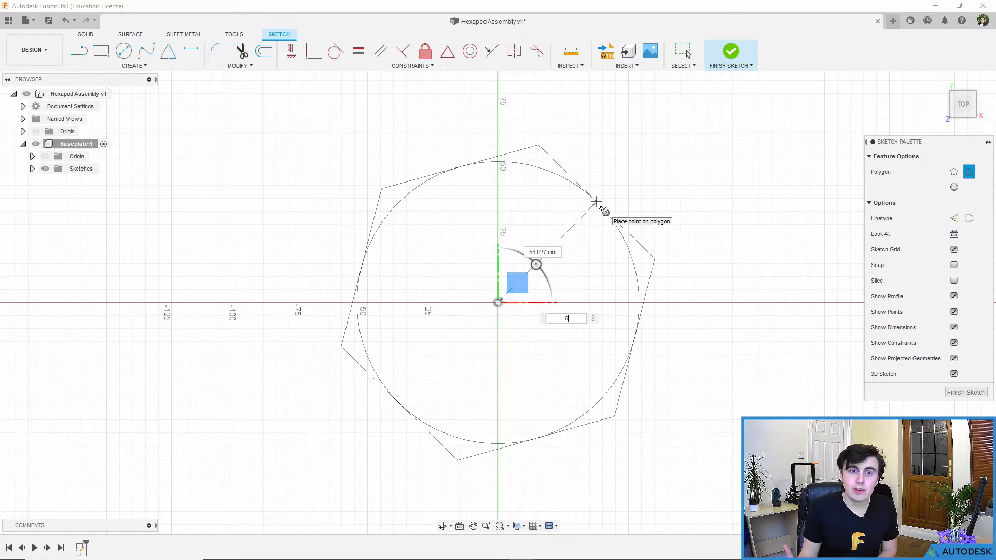
key("Tab")
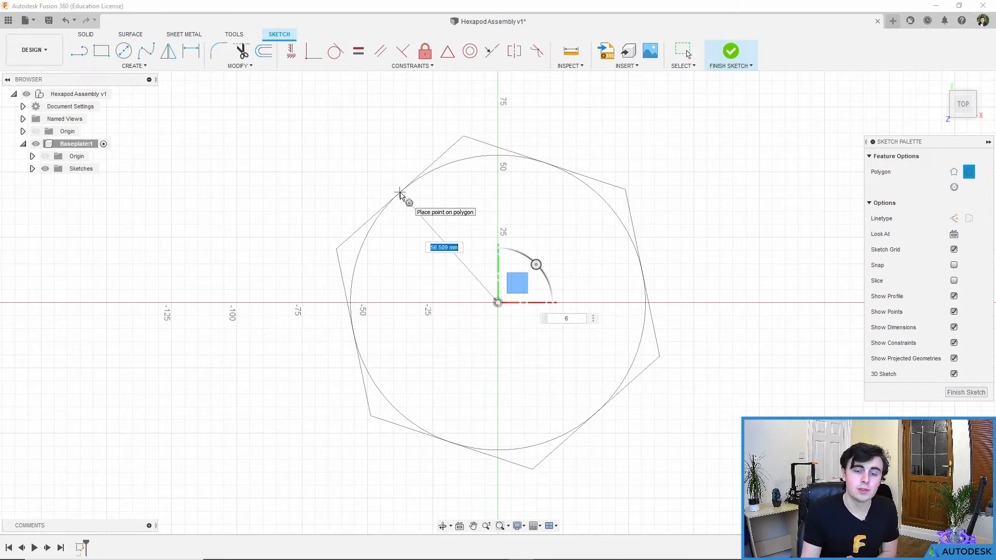
left_click(357, 203)
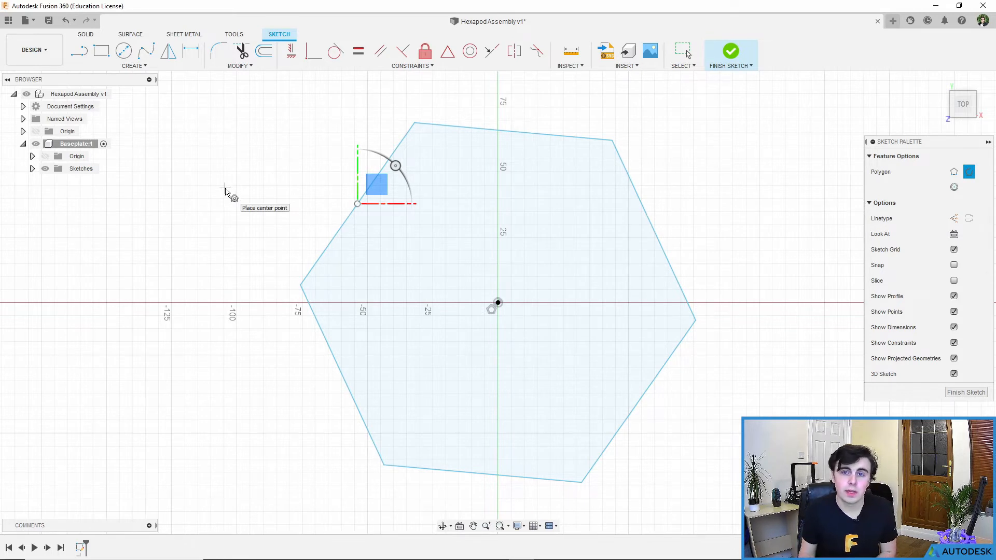
Dimension the distance between two opposite sides of the hexagon at 160 mm.
key("Escape")
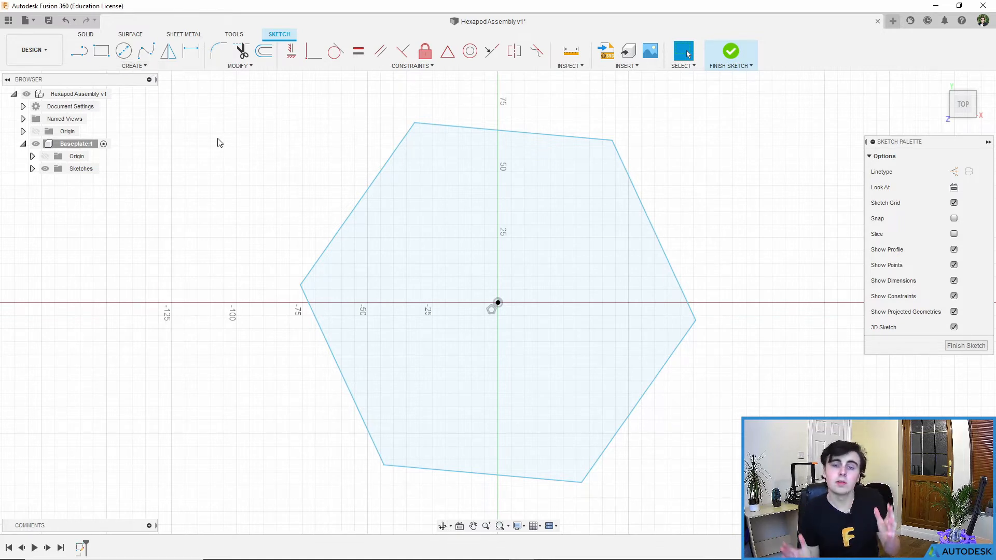
left_click(167, 66)
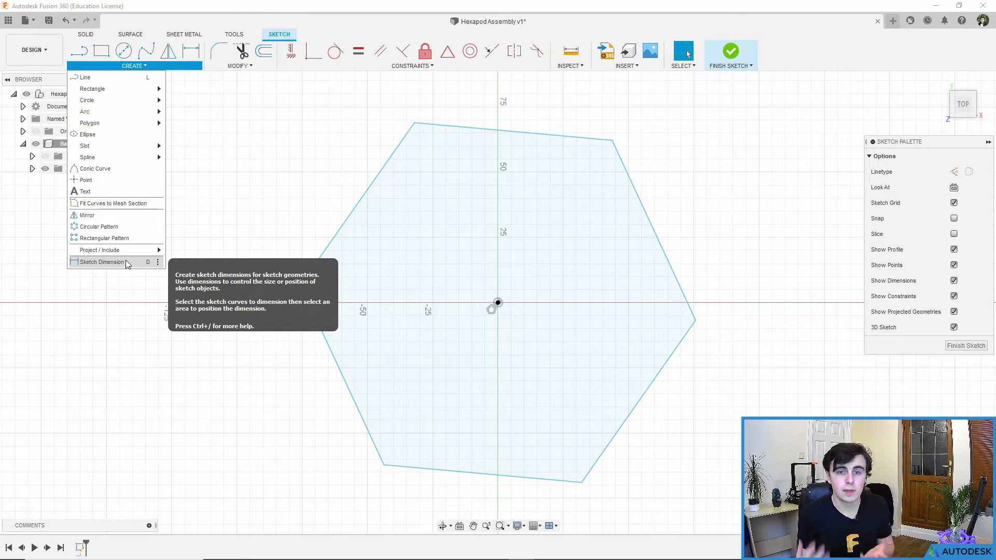
left_click(125, 262)
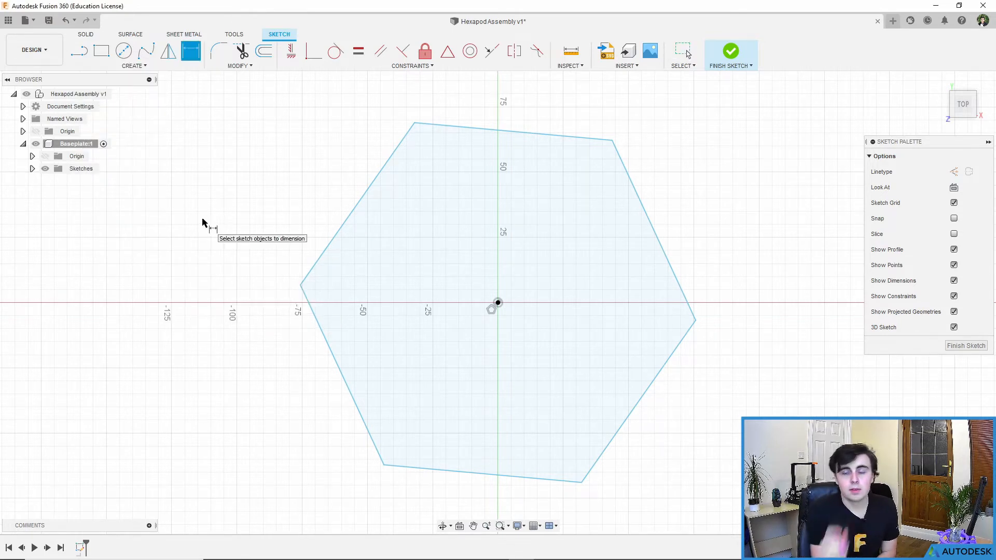
left_click(362, 203)
left_click(650, 391)
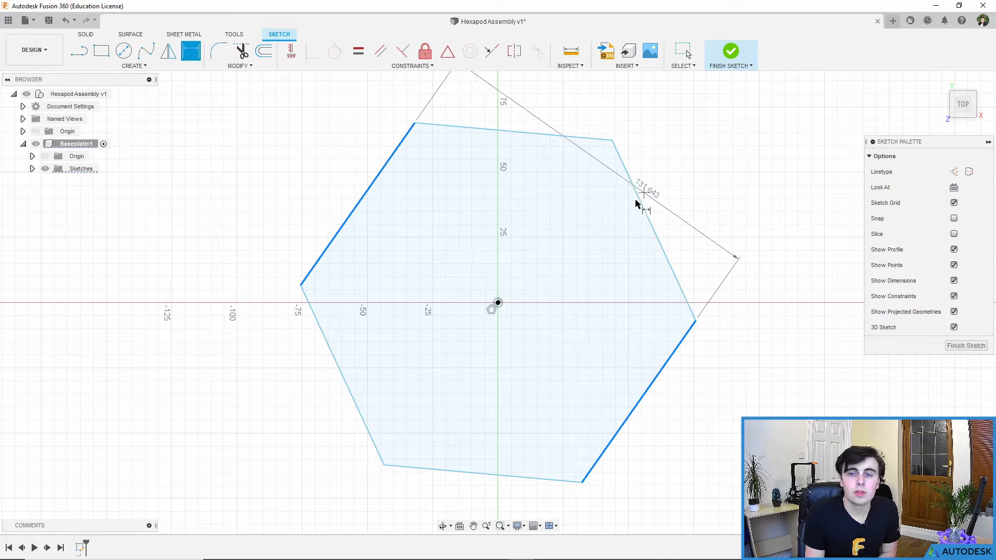
left_click(444, 356)
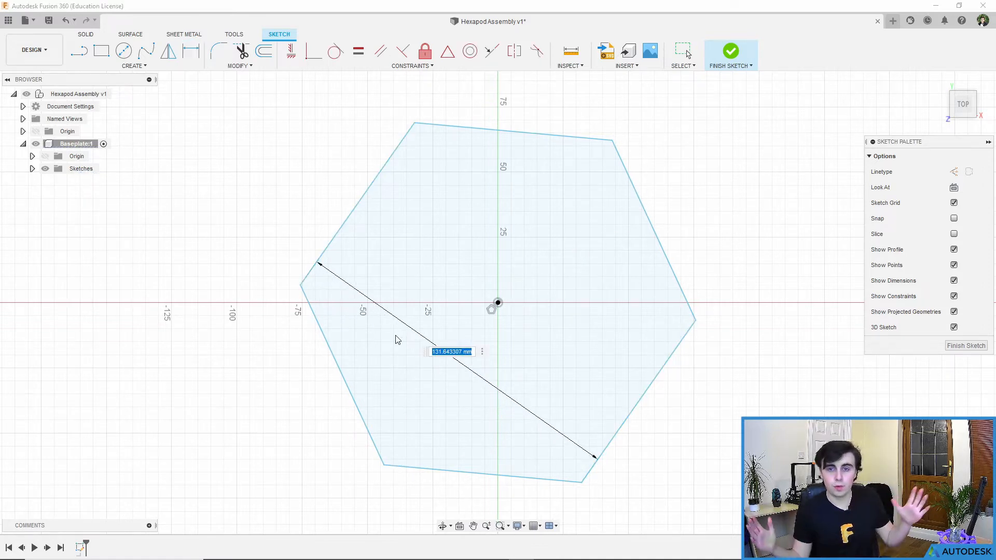
type("160")
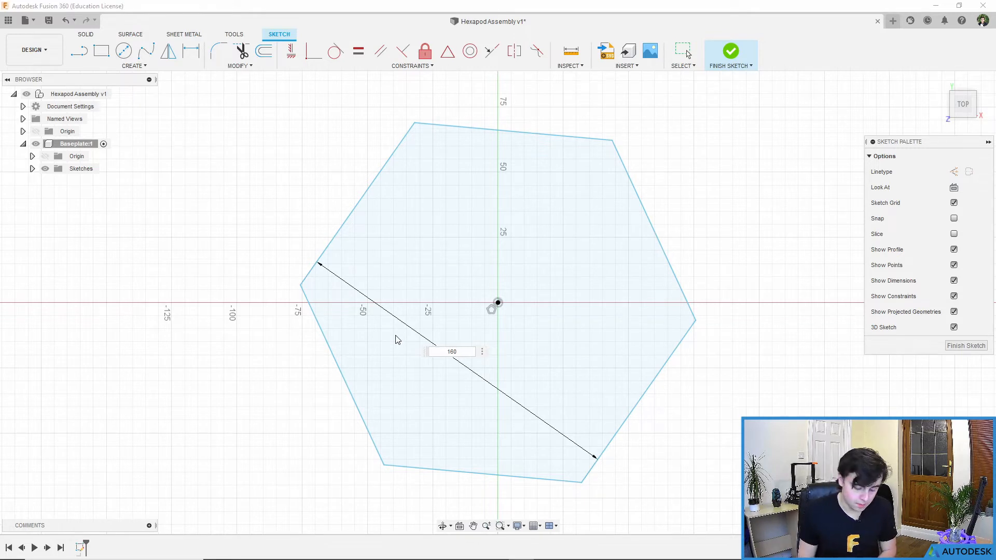
key("Return")
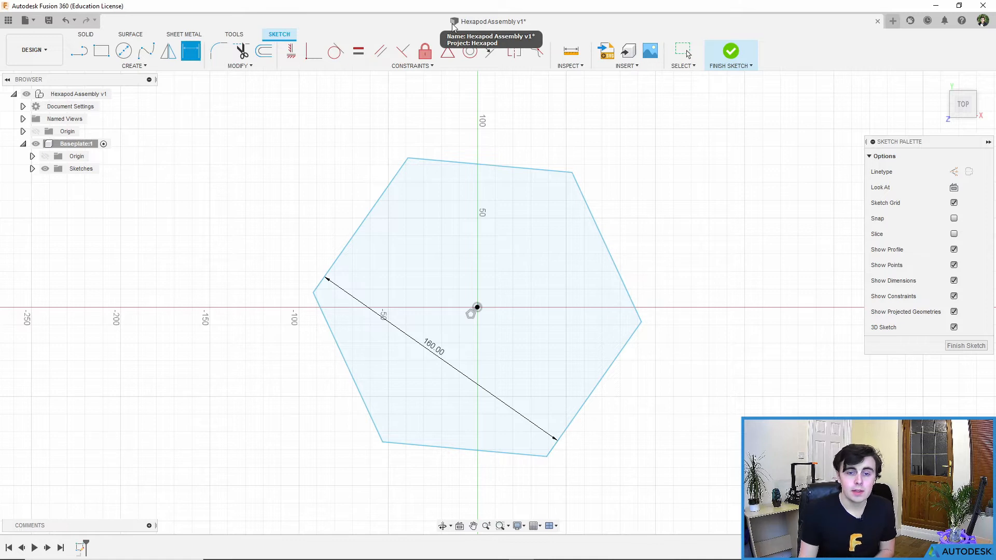
key("Escape")
Rotate the hexagon freehand about its centre by pulling its sides to test its remaining freedom.
left_click(413, 207)
left_click(244, 151)
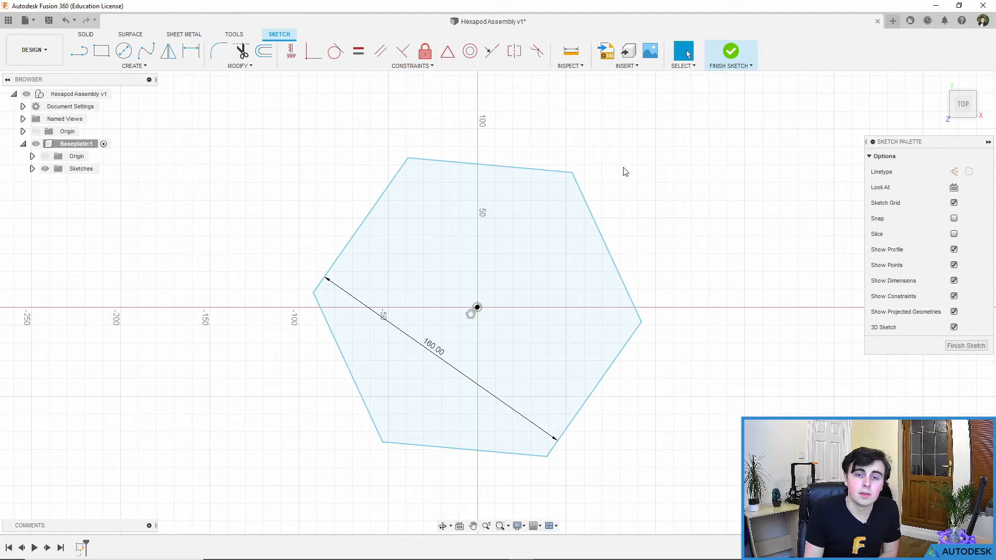
left_click(560, 174)
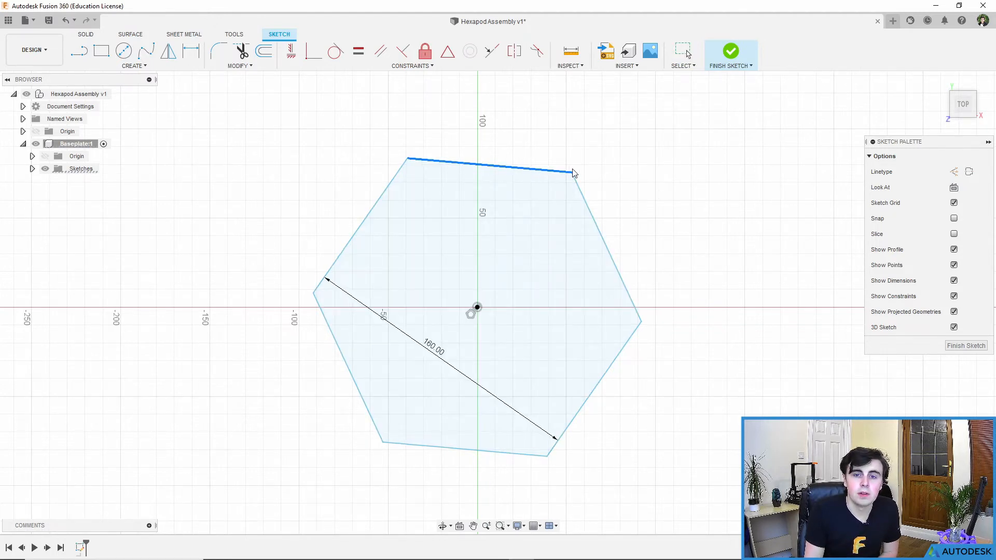
left_click_drag(594, 214, 776, 335)
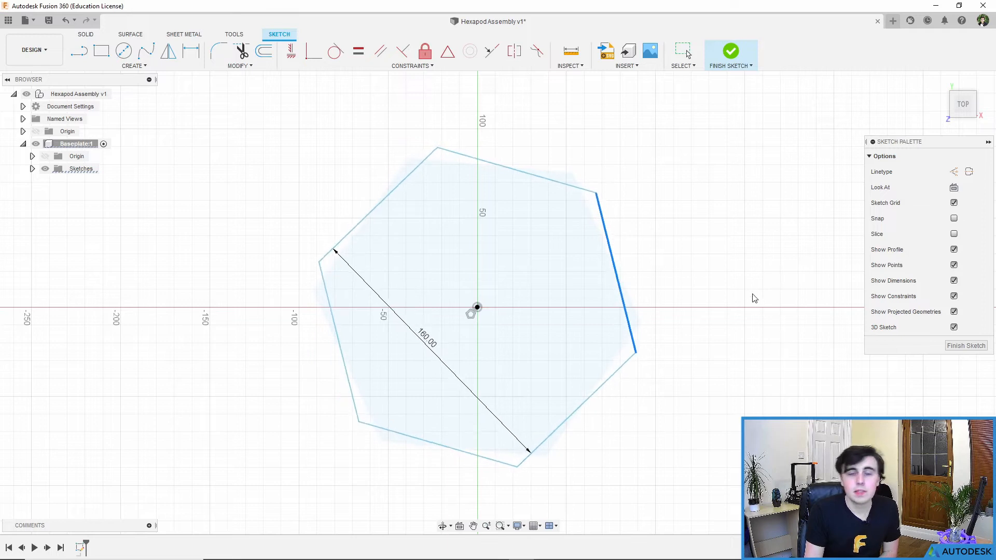
mouse_move(735, 283)
left_mouse_down()
mouse_move(621, 159)
mouse_move(659, 179)
mouse_move(702, 226)
mouse_move(698, 214)
left_mouse_up()
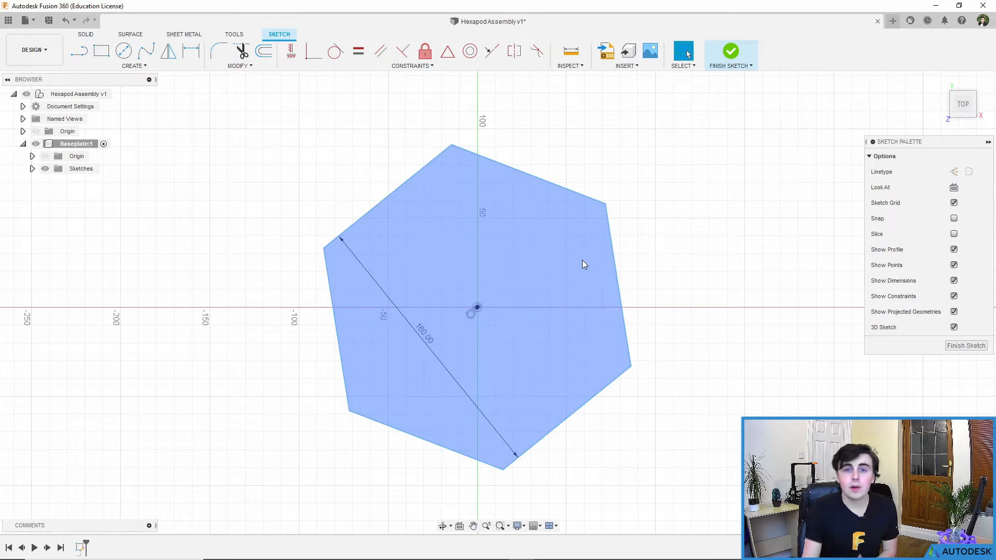
left_click_drag(617, 267, 615, 256)
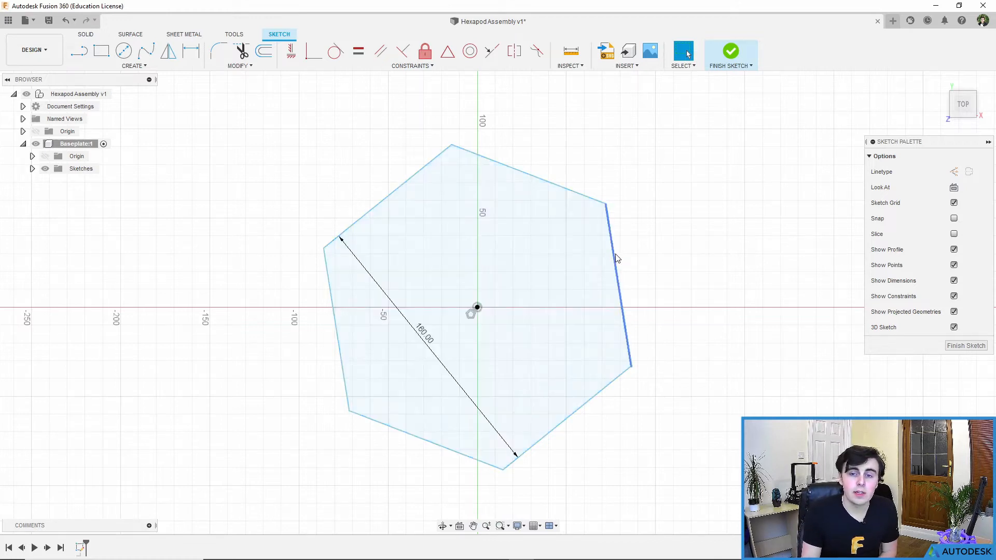
left_click_drag(516, 133, 667, 300)
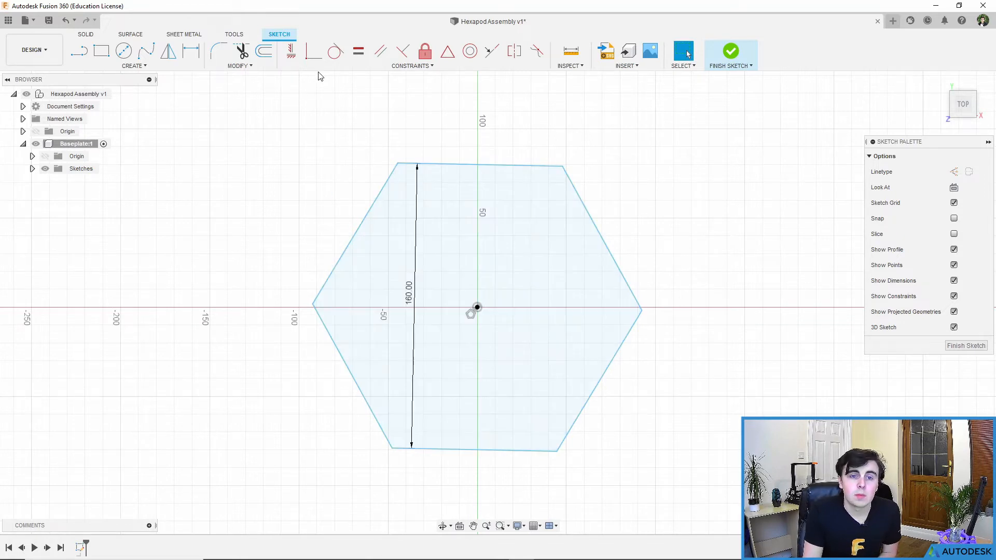
Apply a Horizontal/Vertical constraint to the hexagon's right side so that it stands vertical.
left_click(325, 67)
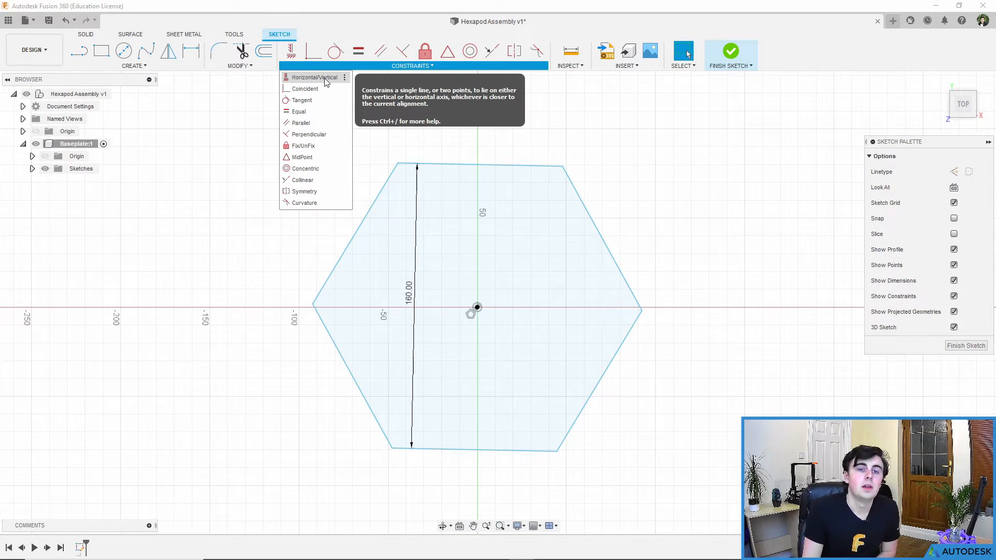
left_click(325, 79)
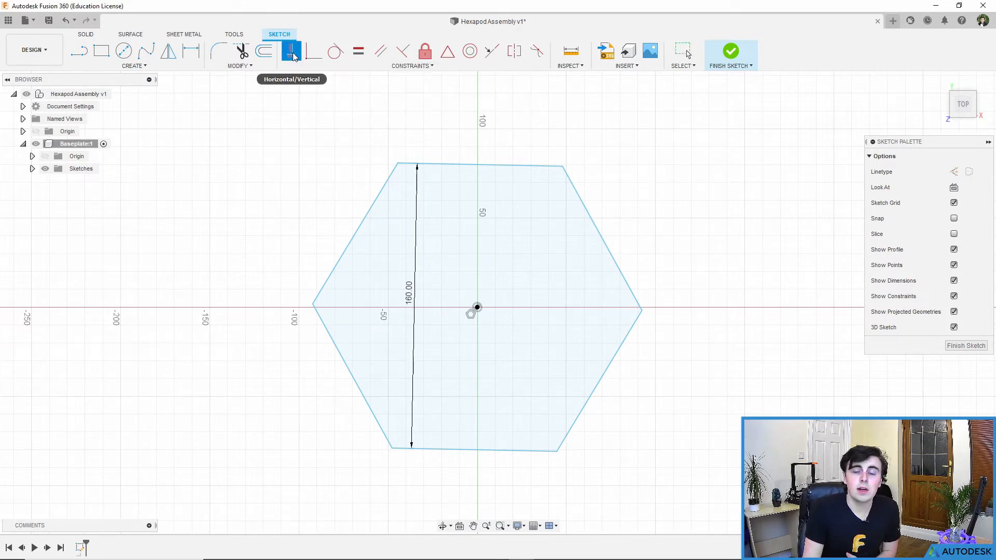
left_click(535, 174)
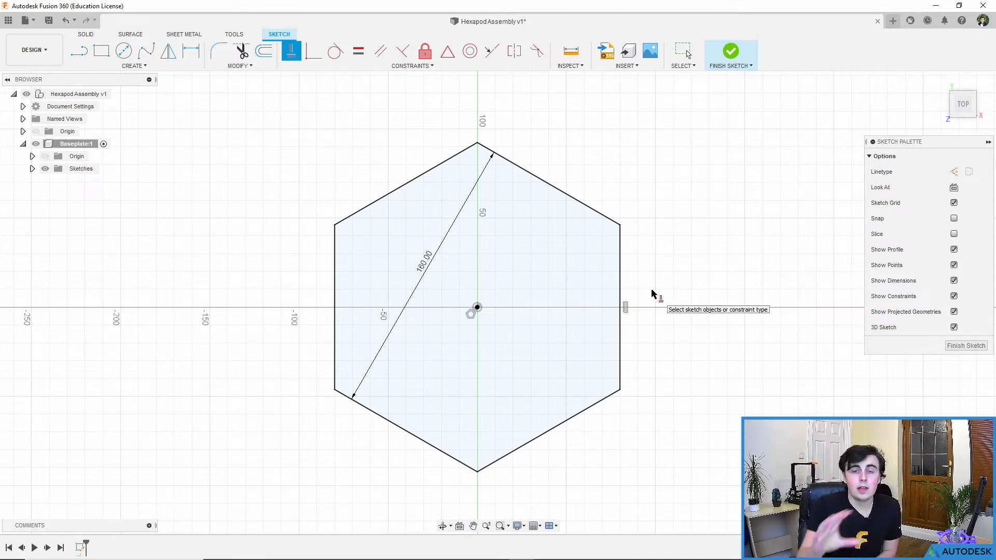
key("Escape")
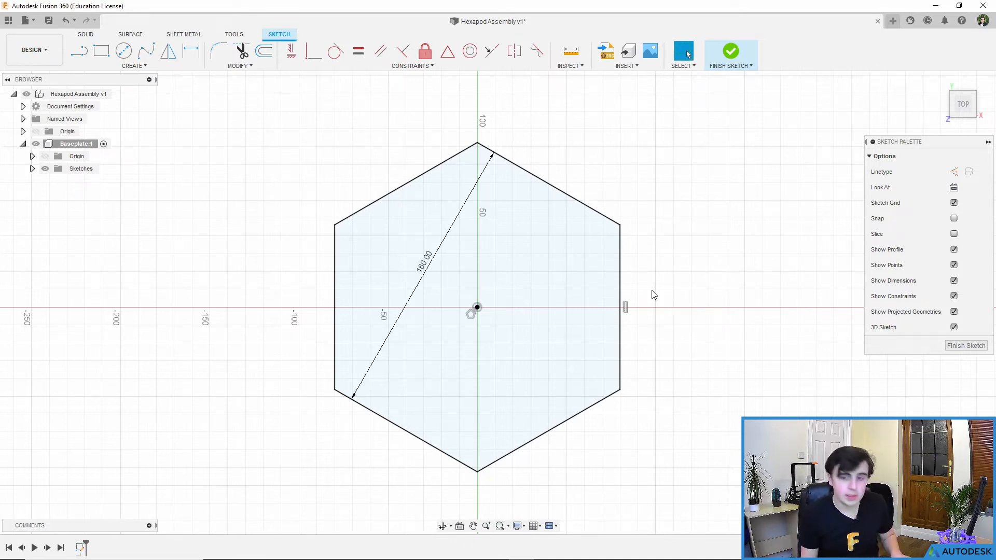
left_click(620, 288)
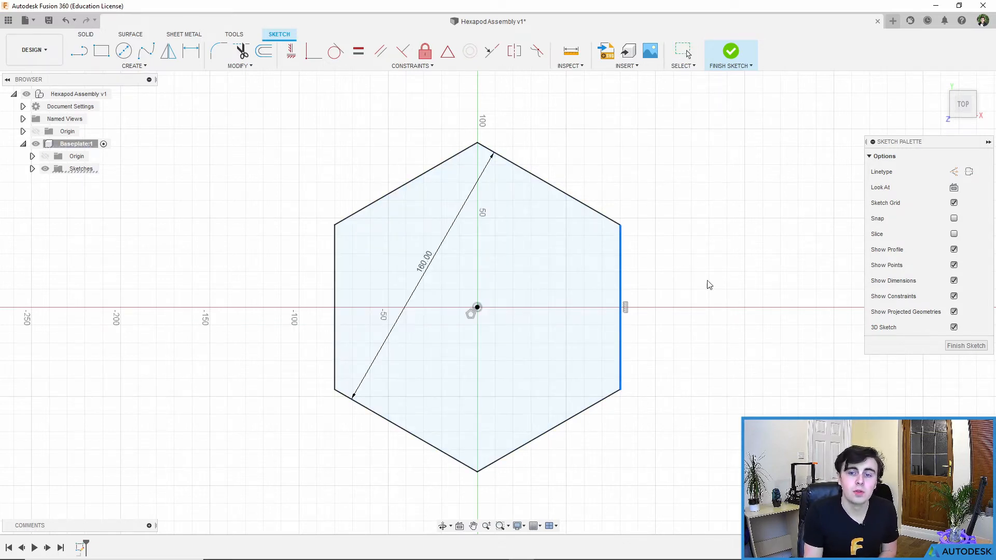
left_click(697, 246)
left_click(700, 259)
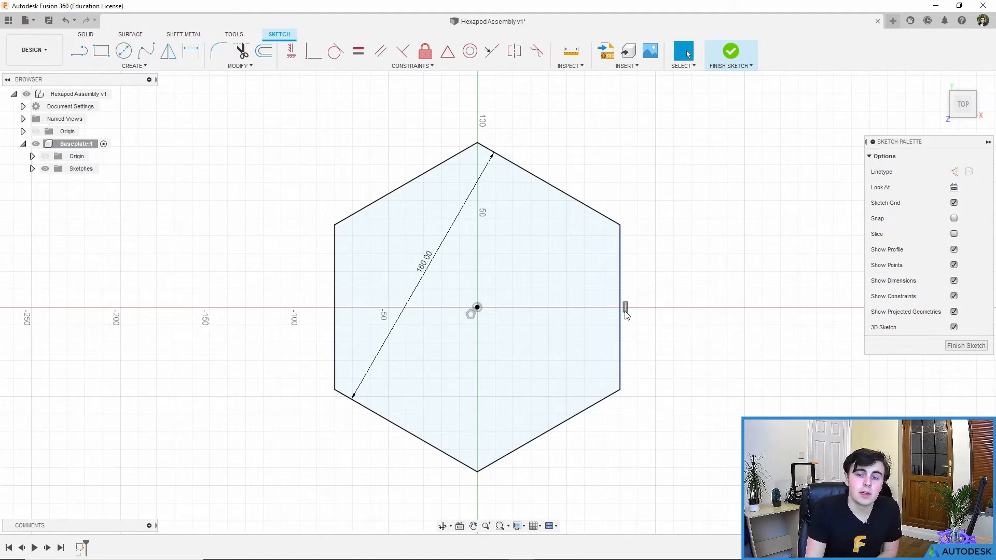
left_click(603, 306)
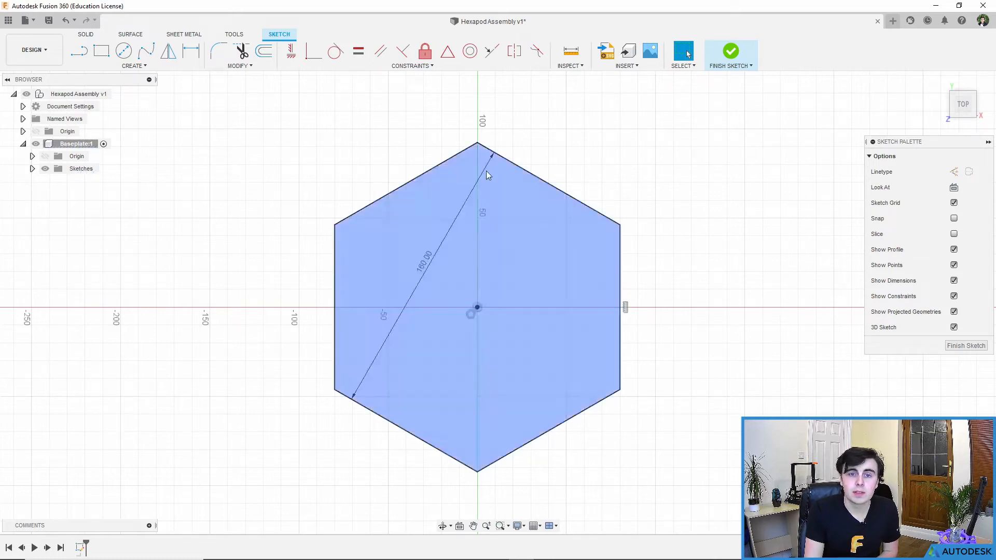
left_click(291, 66)
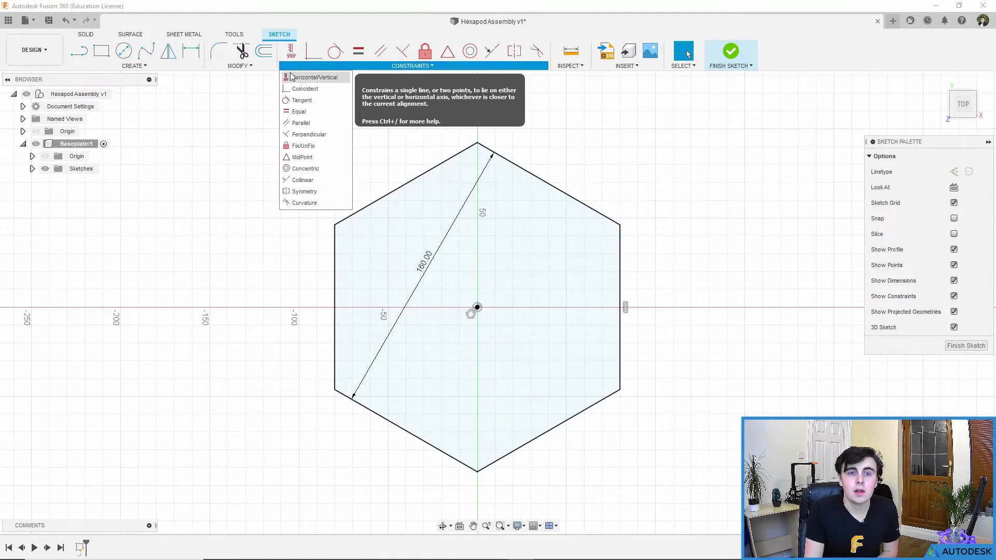
left_click(623, 198)
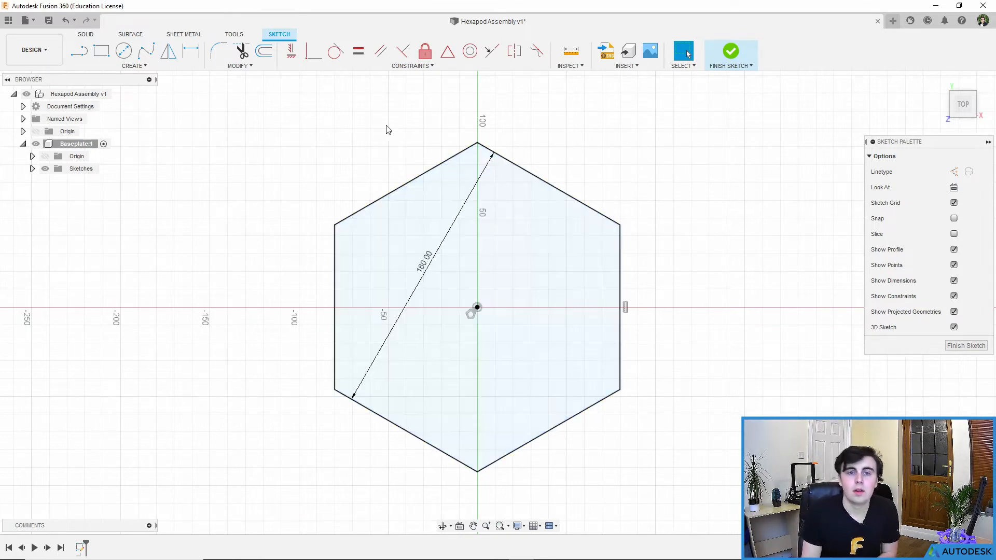
Try pulling the hexagon slightly off the origin by its upper-right side, and restore its centred position.
left_click(332, 66)
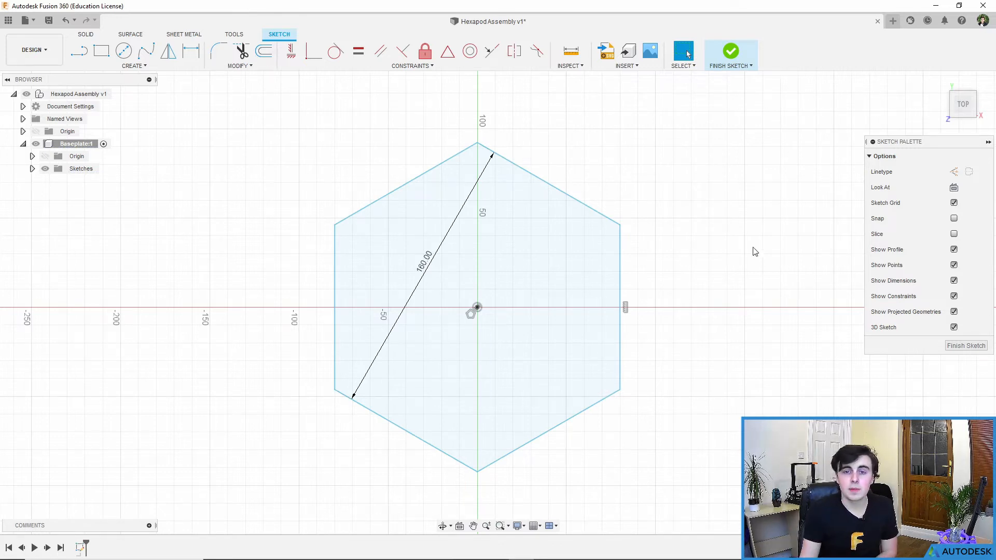
left_click_drag(596, 215, 578, 189)
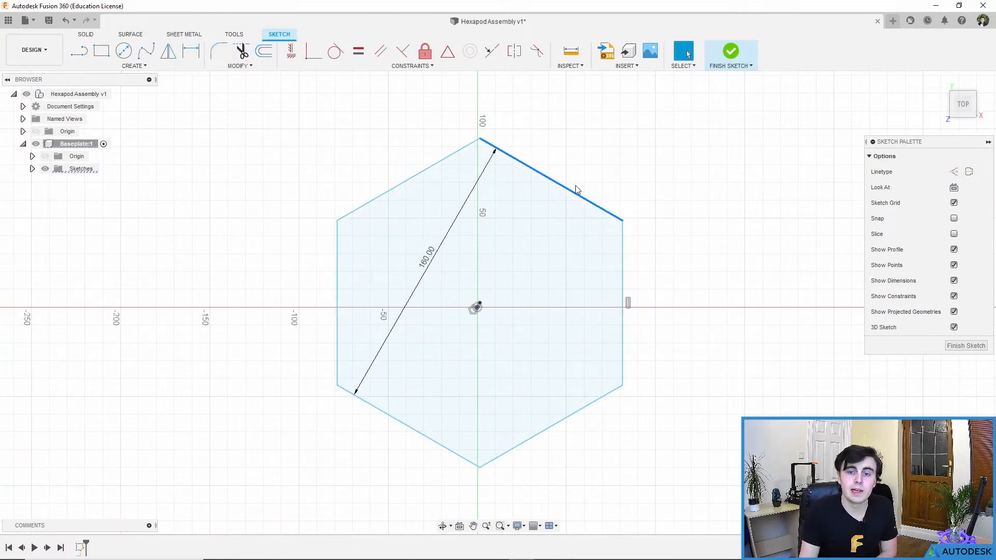
key("Return")
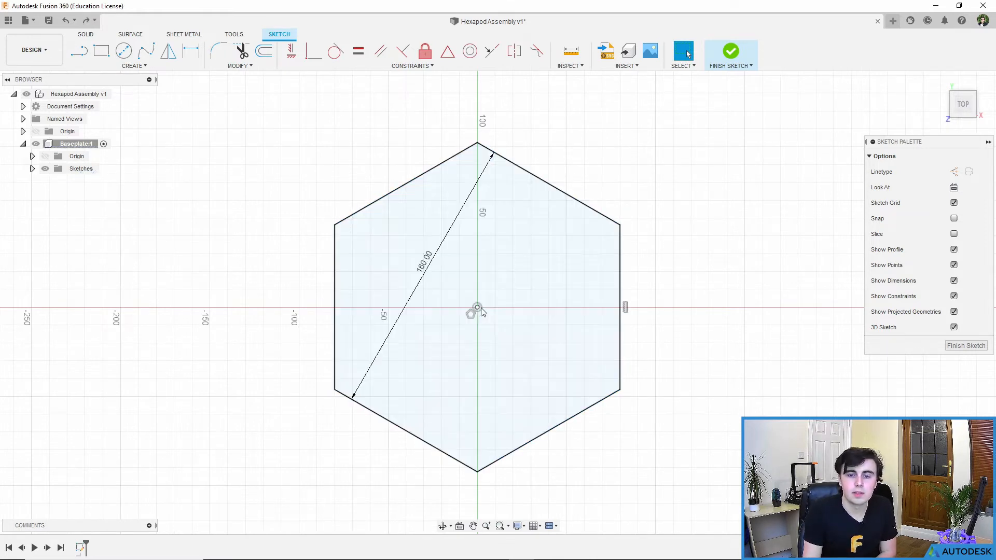
Start a line at the midpoint of the hexagon's left vertical side, heading outward.
scroll(476, 326, "down", 1)
key("Escape")
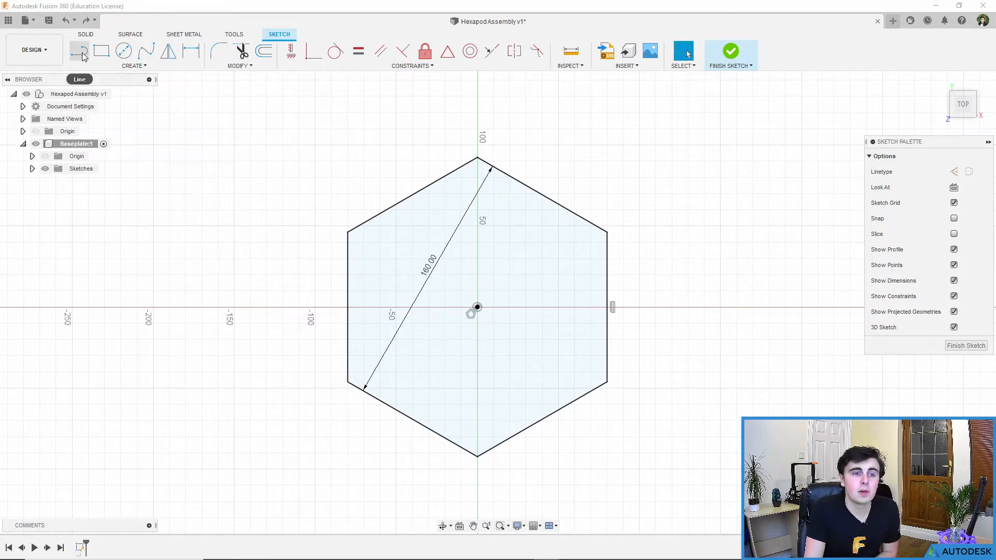
left_click(89, 66)
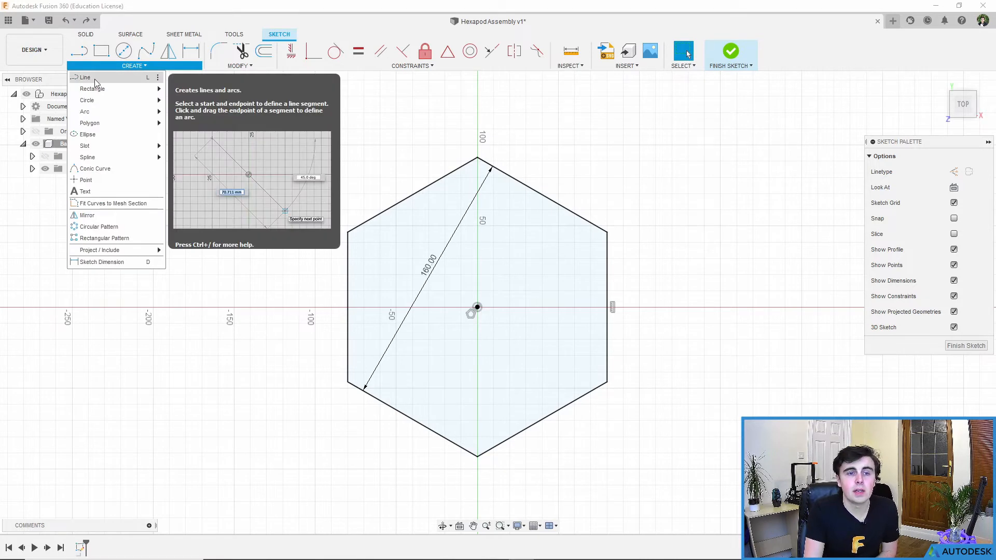
left_click(92, 78)
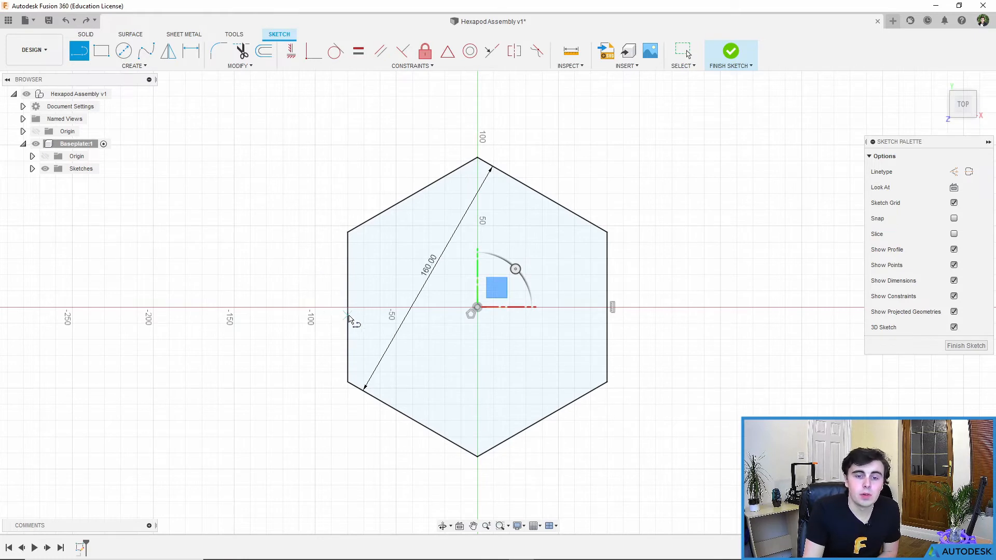
left_click(347, 382)
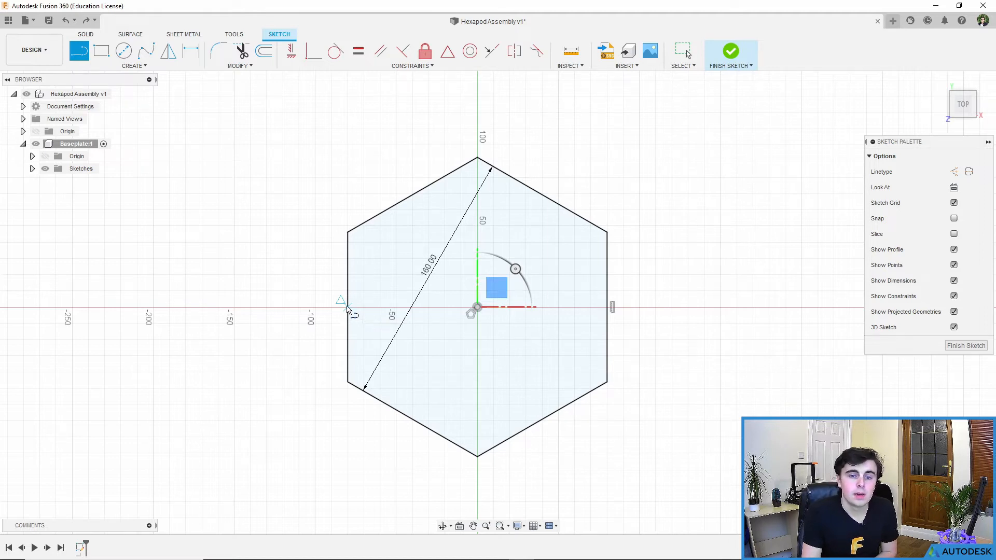
left_click(445, 51)
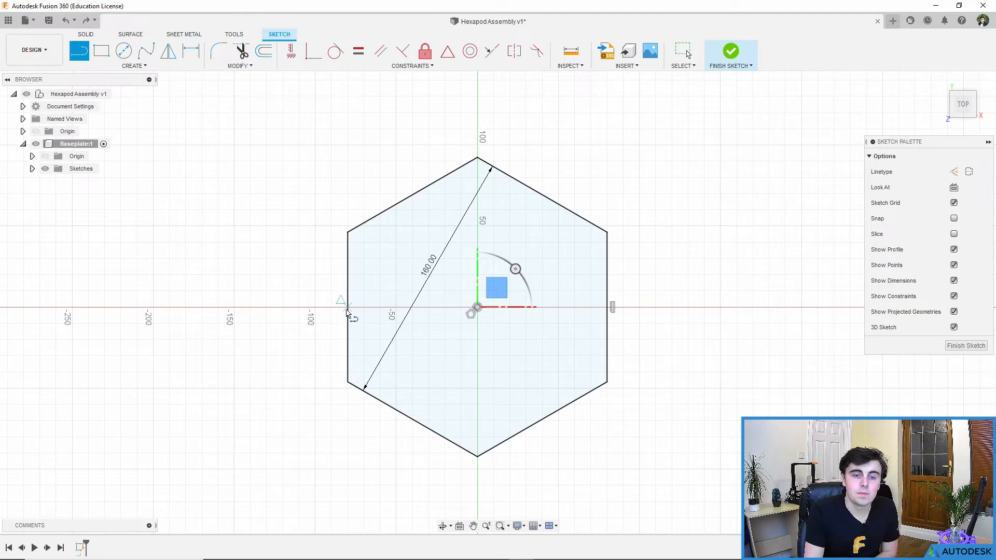
left_click(347, 308)
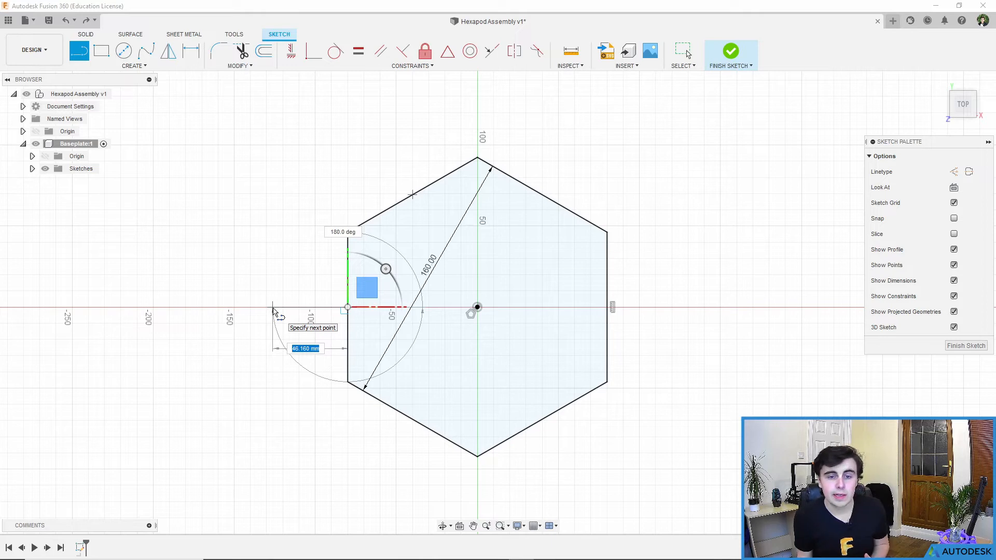
Finish the line from the hexagon's left side midpoint with a length of 15 mm at an angle of 180 degrees.
type("15")
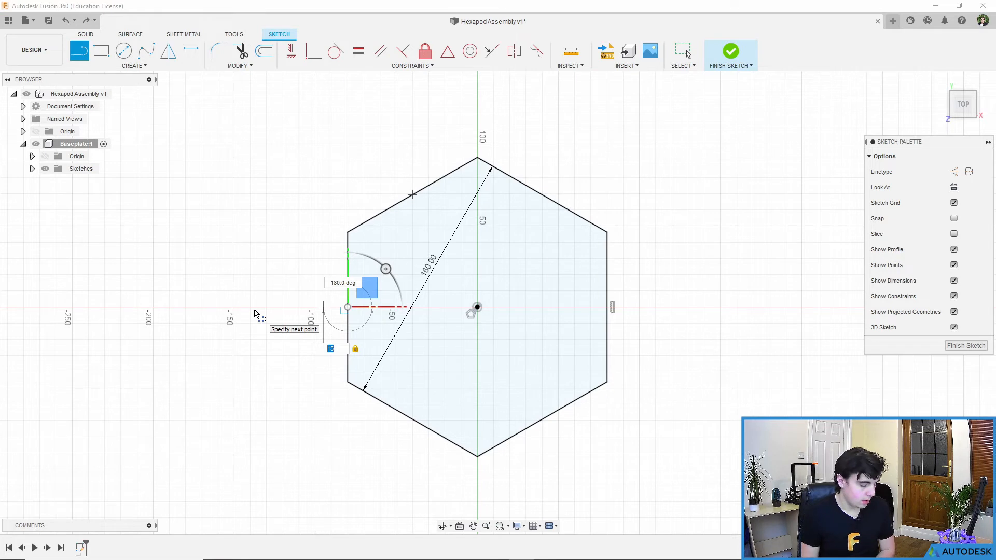
key("Tab")
key("Tab")
key("Tab")
key("Tab")
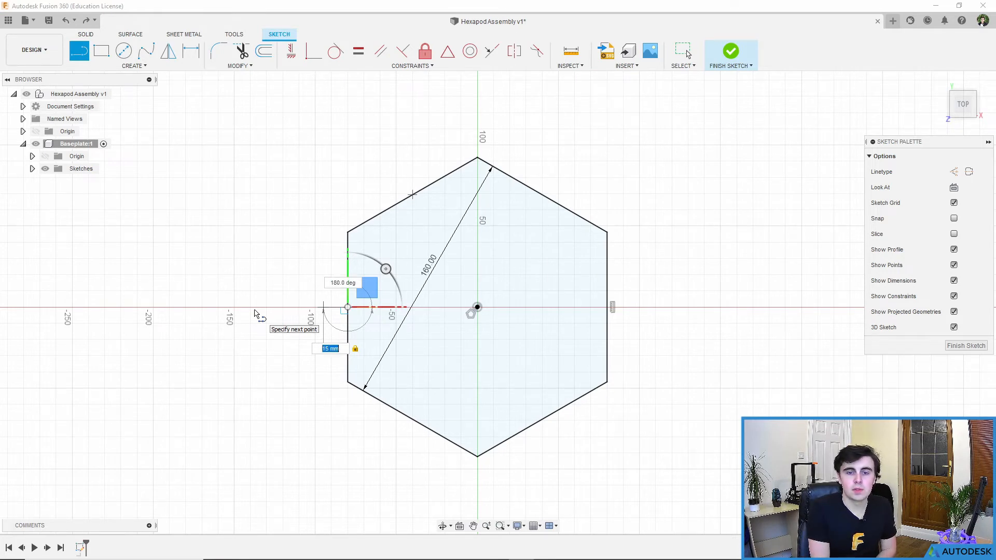
key("Tab")
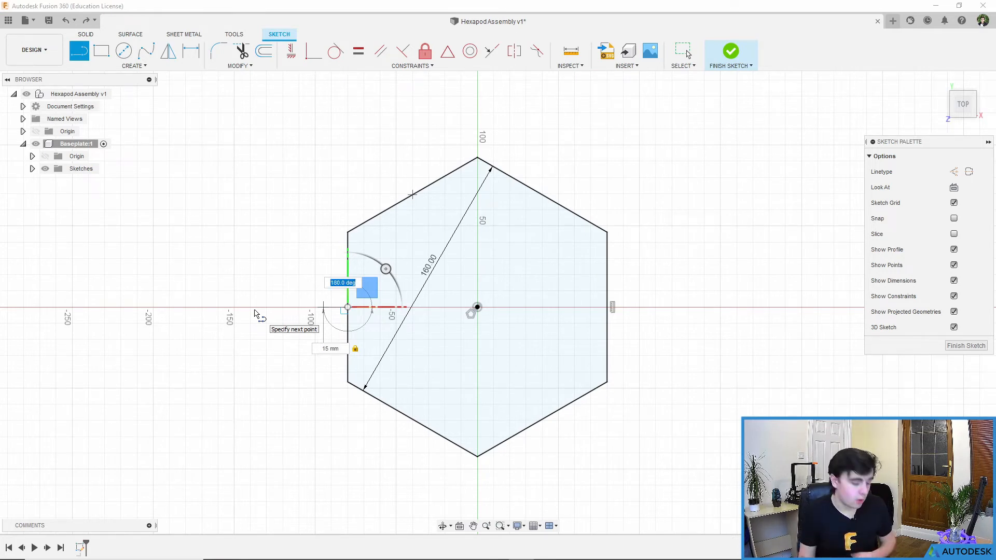
type("180")
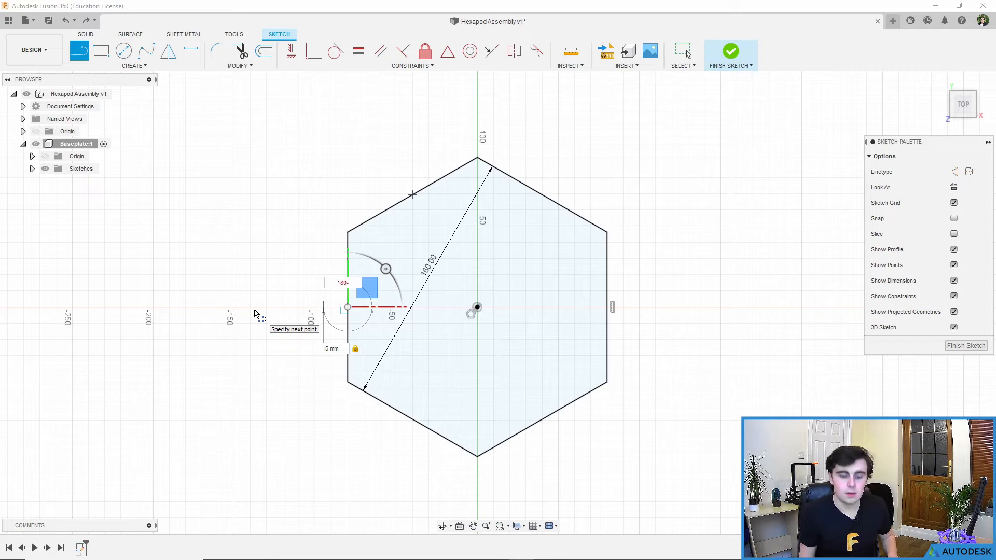
key("Tab")
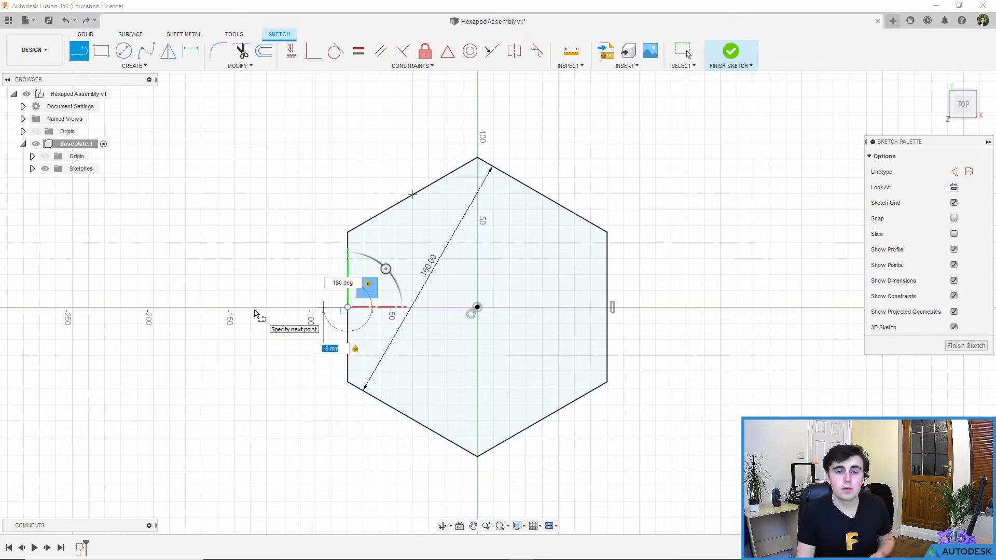
scroll(280, 308, "up", 3)
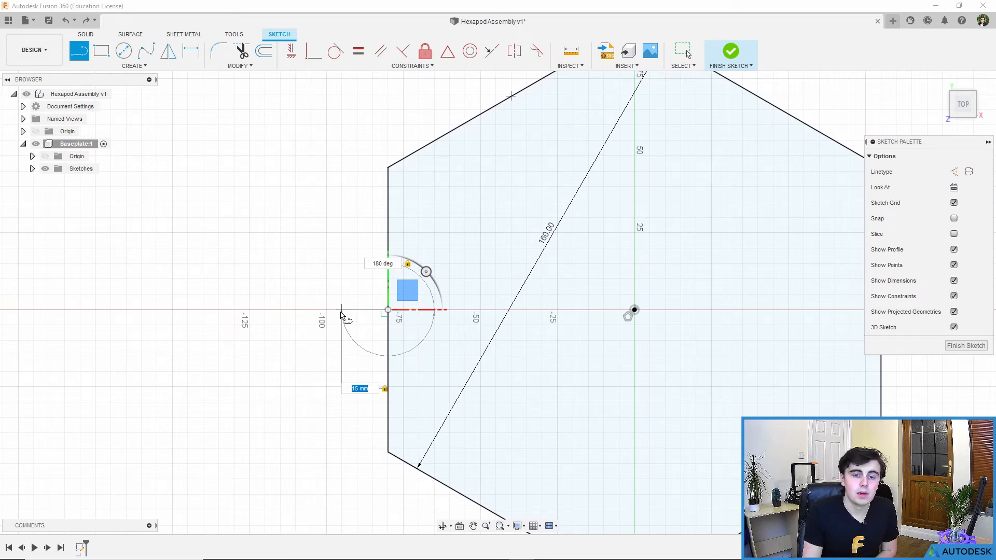
scroll(341, 314, "down", 1)
left_click(342, 313)
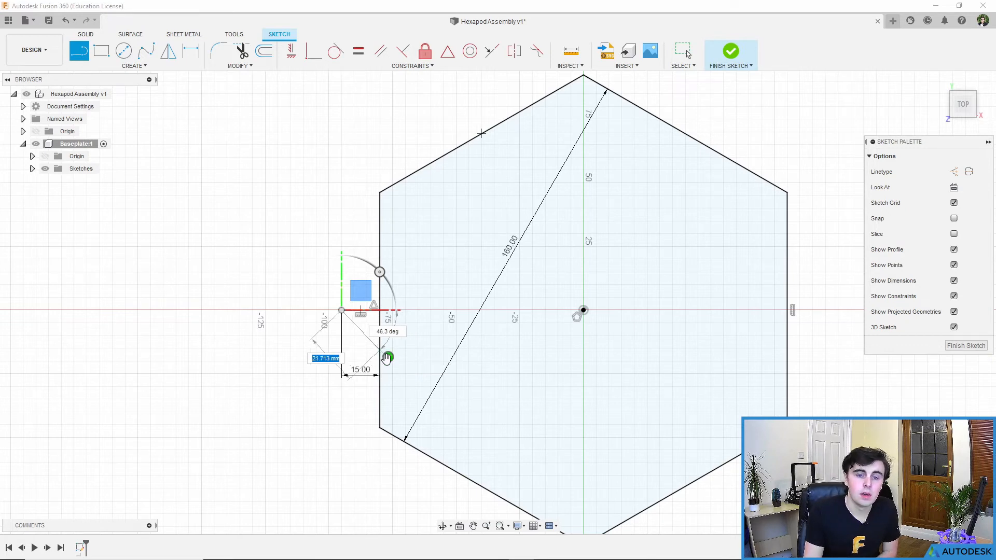
key("Escape")
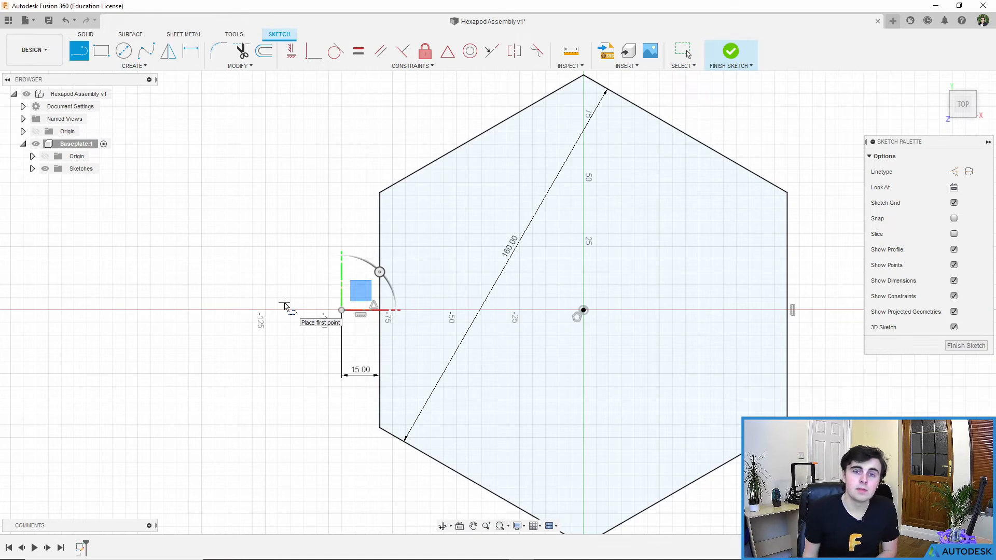
Sketch a trial line about 62 mm long ending at the hexagon's upper-left corner, and delete it.
left_click(239, 121)
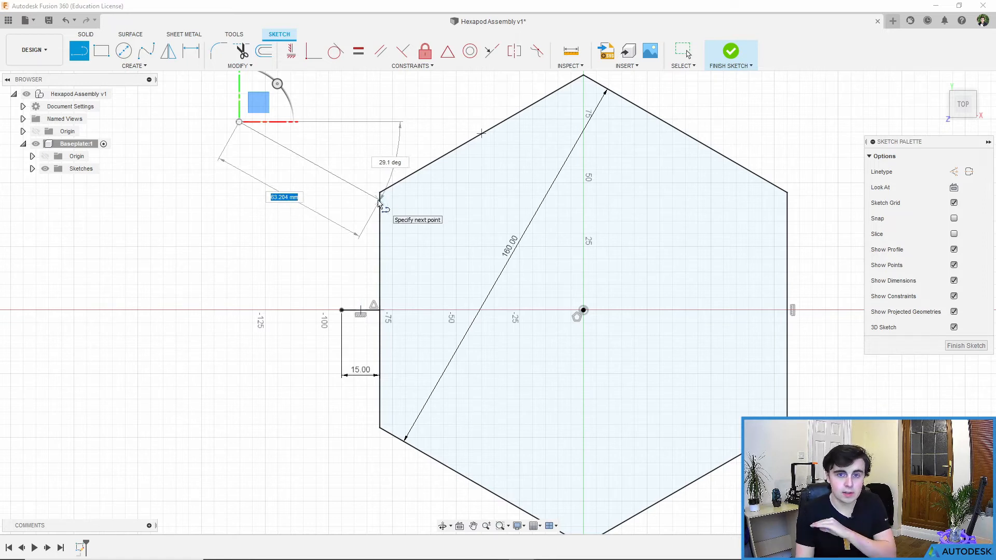
left_click(383, 195)
key("Escape")
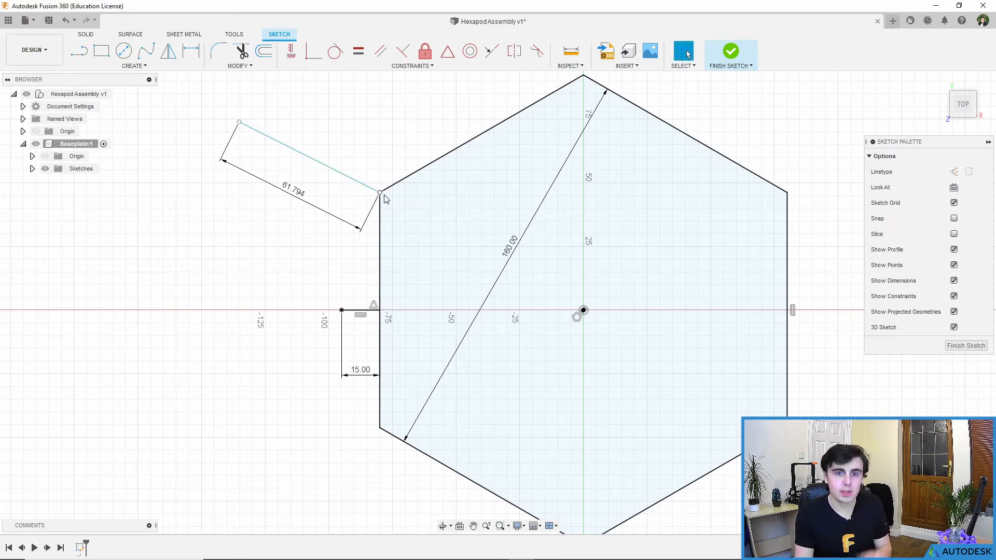
left_click(313, 158)
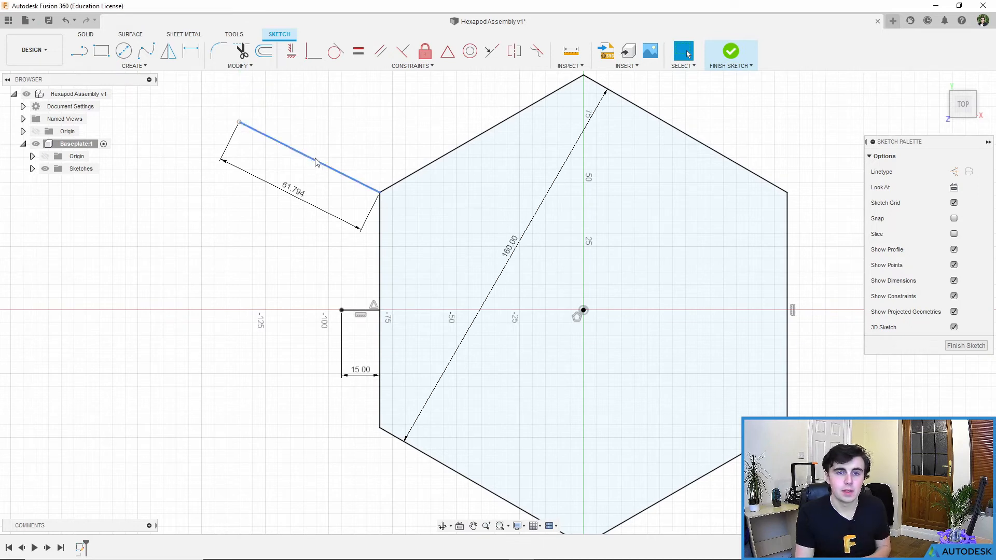
key("Delete")
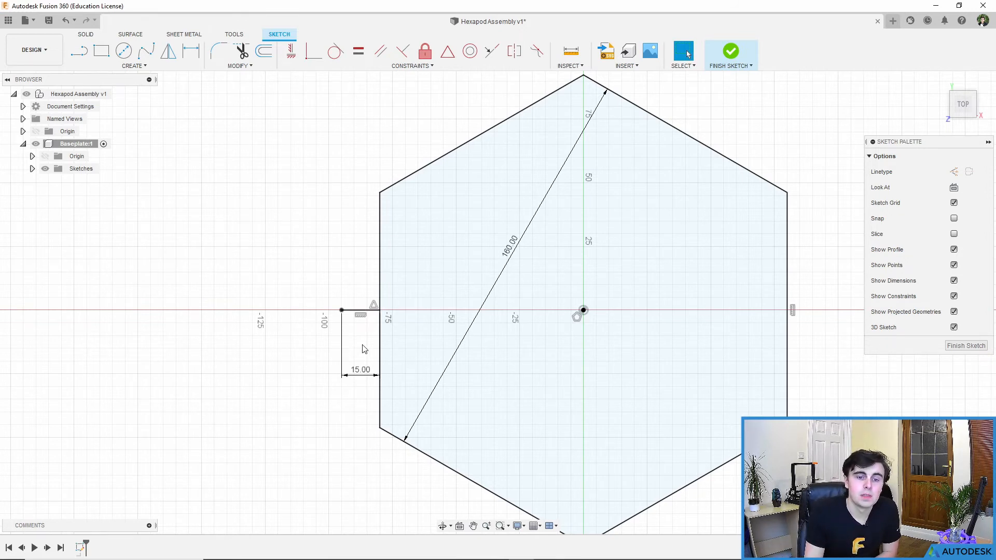
scroll(364, 347, "up", 2)
left_click(353, 293)
key("Escape")
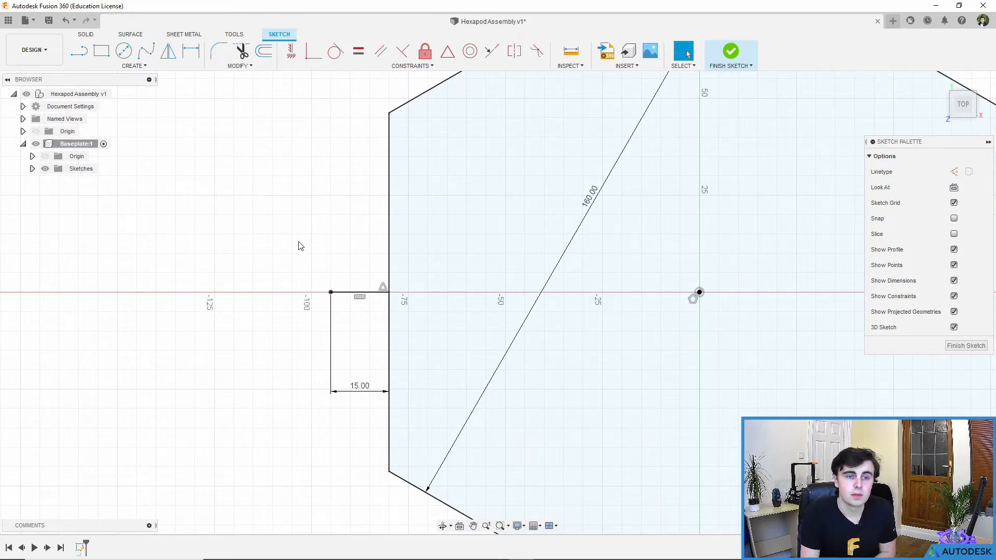
scroll(358, 265, "down", 3)
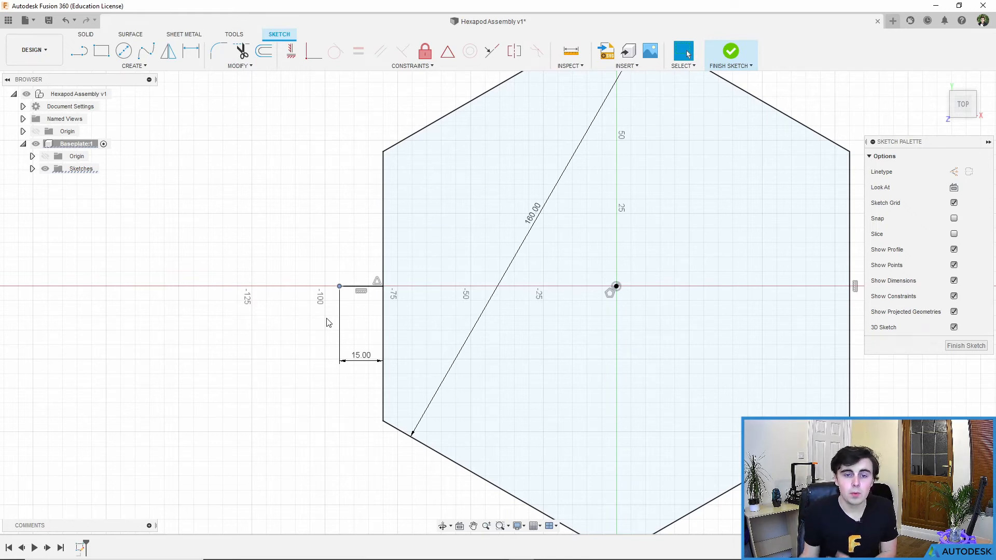
Hide the sketch's constraint symbols and show them again.
left_click(363, 286)
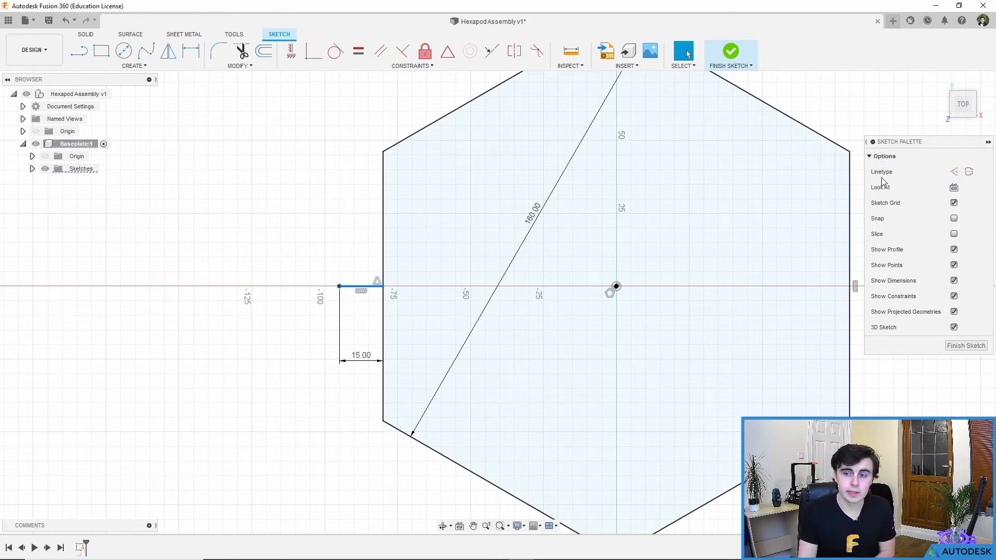
left_click(954, 295)
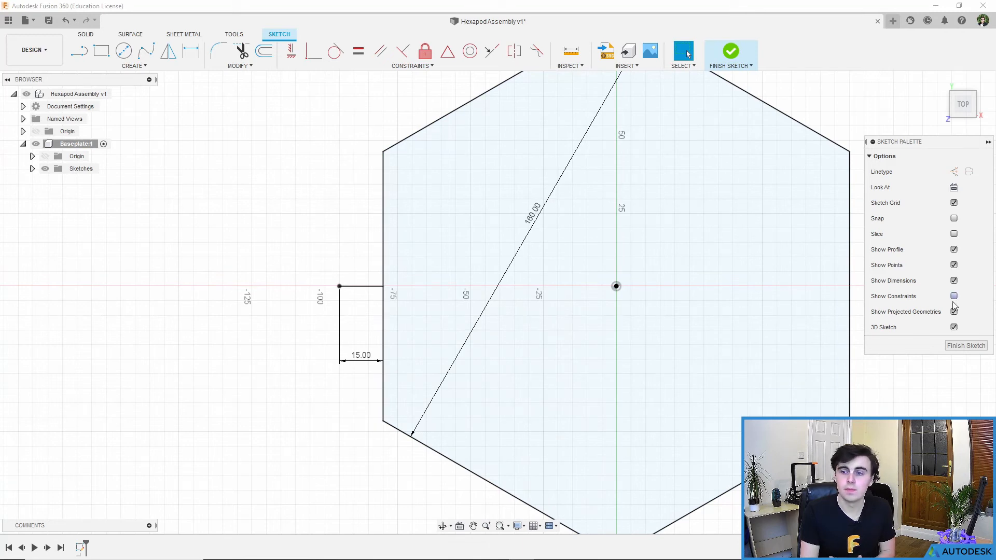
left_click(953, 296)
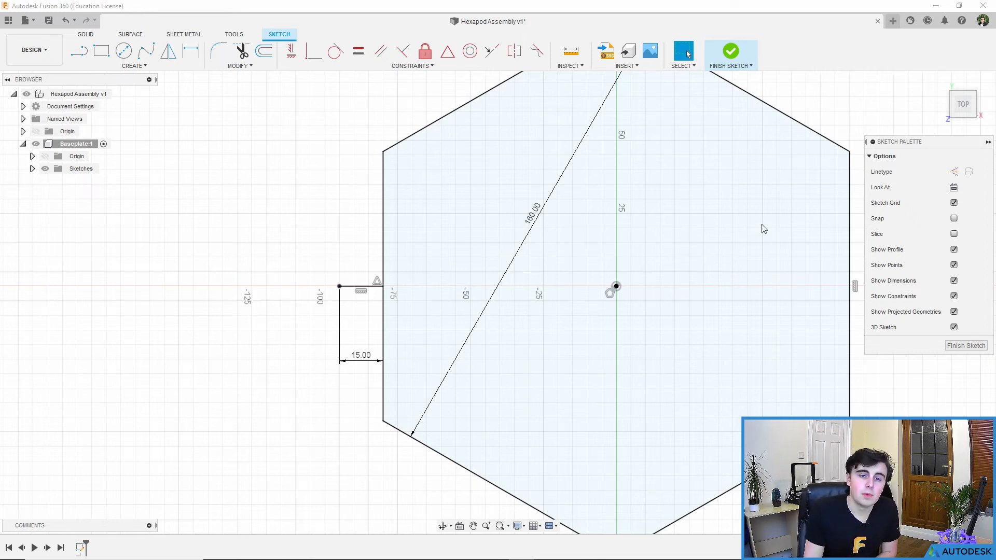
Convert the 15 mm line outside the hexagon's left side into a construction line.
left_click(355, 288)
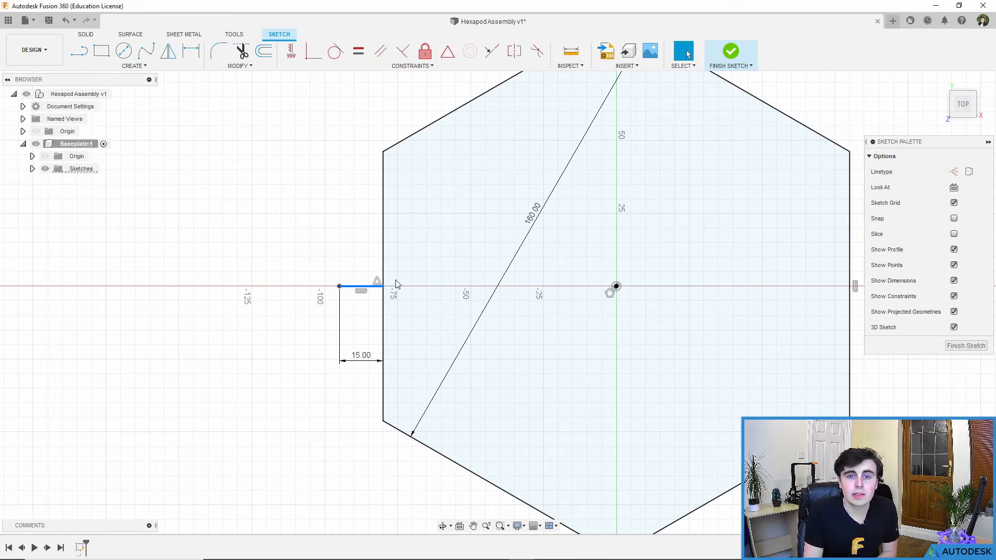
left_click(954, 172)
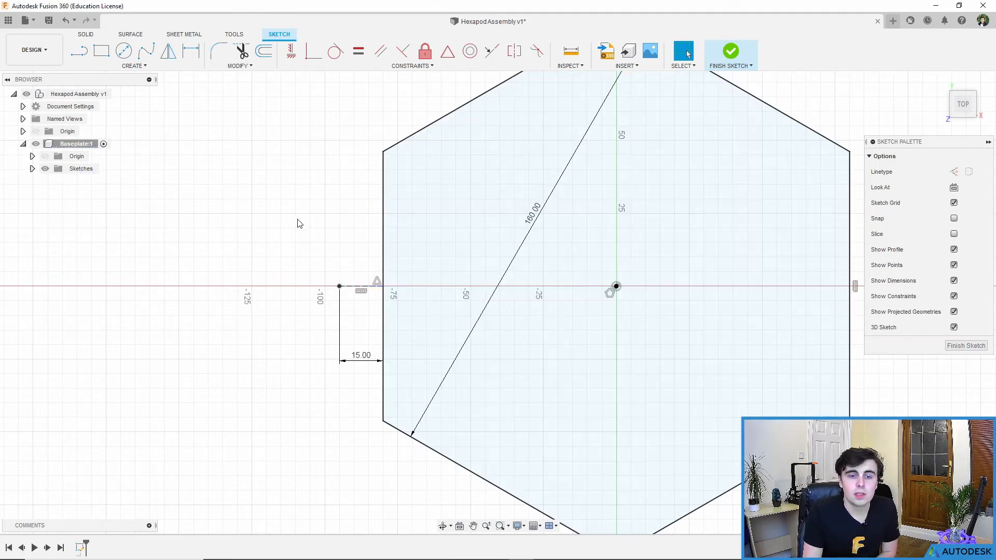
scroll(362, 296, "up", 4)
scroll(373, 298, "down", 4)
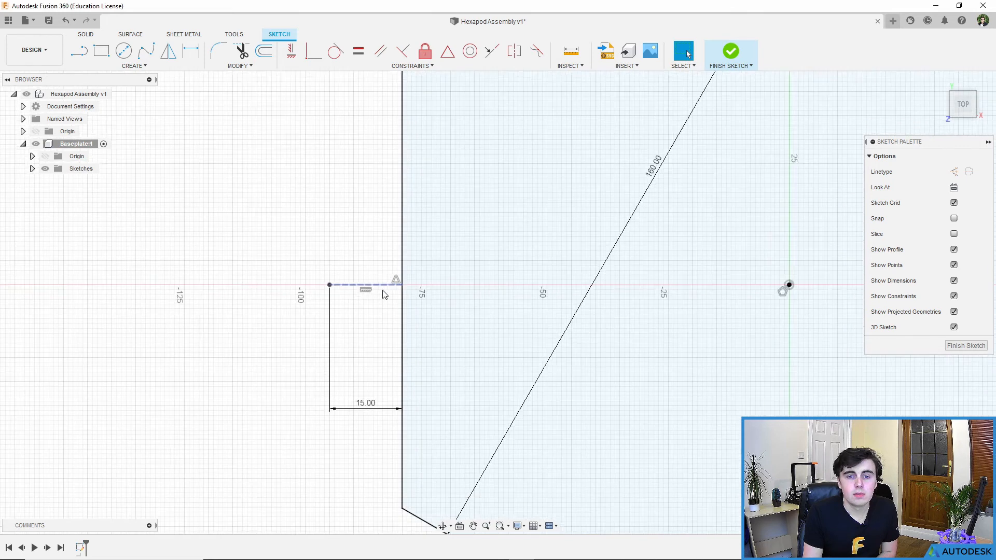
scroll(383, 299, "down", 2)
middle_click_drag(393, 259, 386, 282)
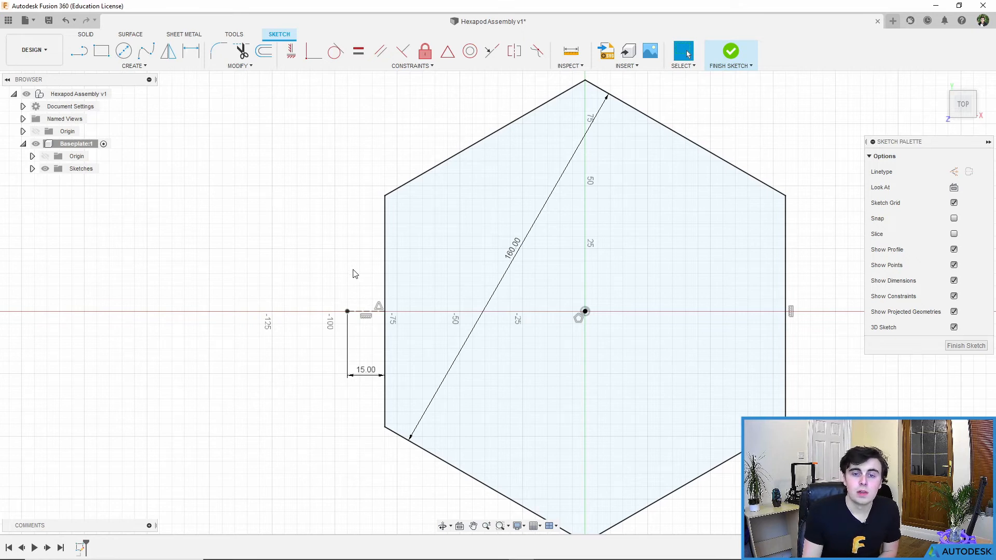
Turn on the Construction linetype for newly drawn sketch geometry.
scroll(362, 300, "up", 1)
left_click(365, 315)
left_click(954, 172)
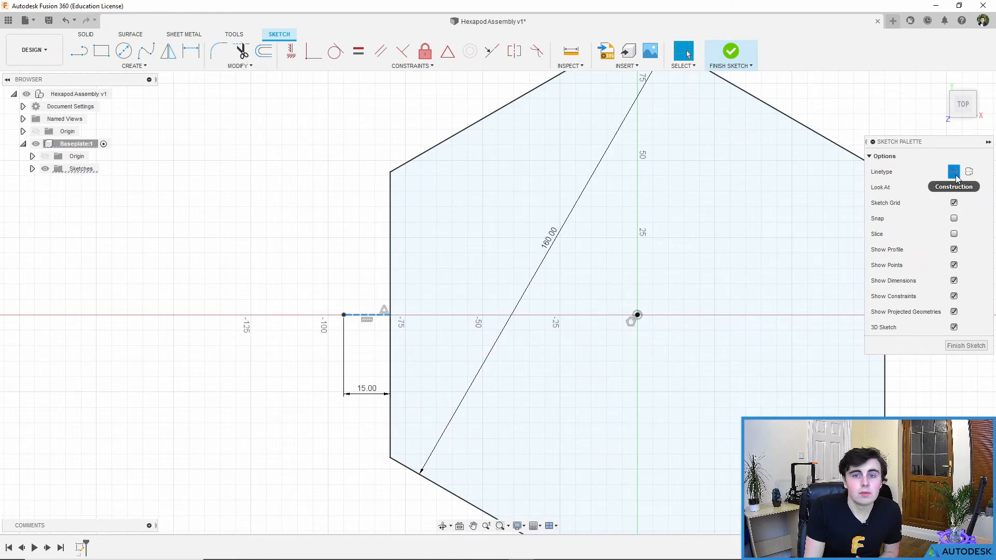
left_click(319, 230)
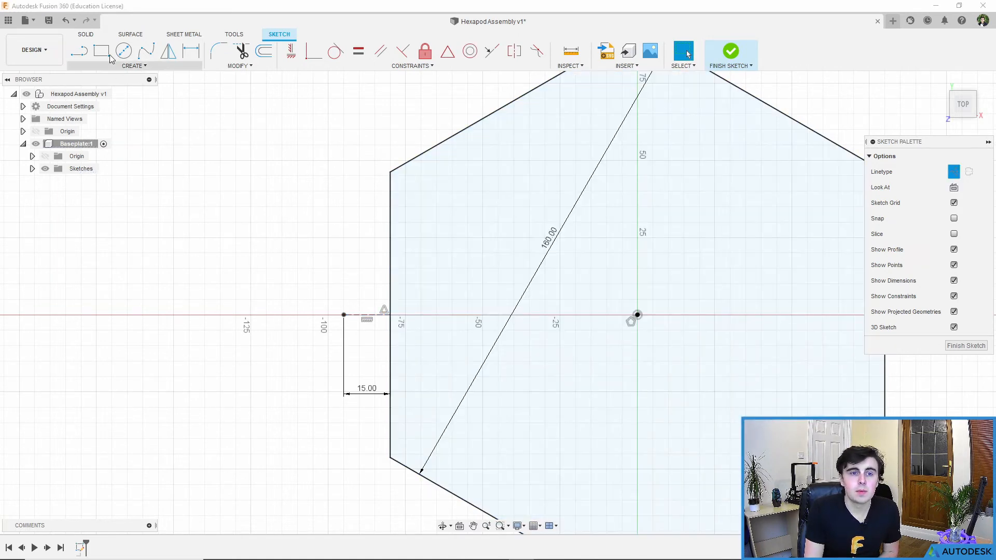
Draw two connected trial construction lines freehand to the left of the hexagon, and delete them.
key("l")
left_click(272, 156)
left_click(231, 209)
left_click(265, 278)
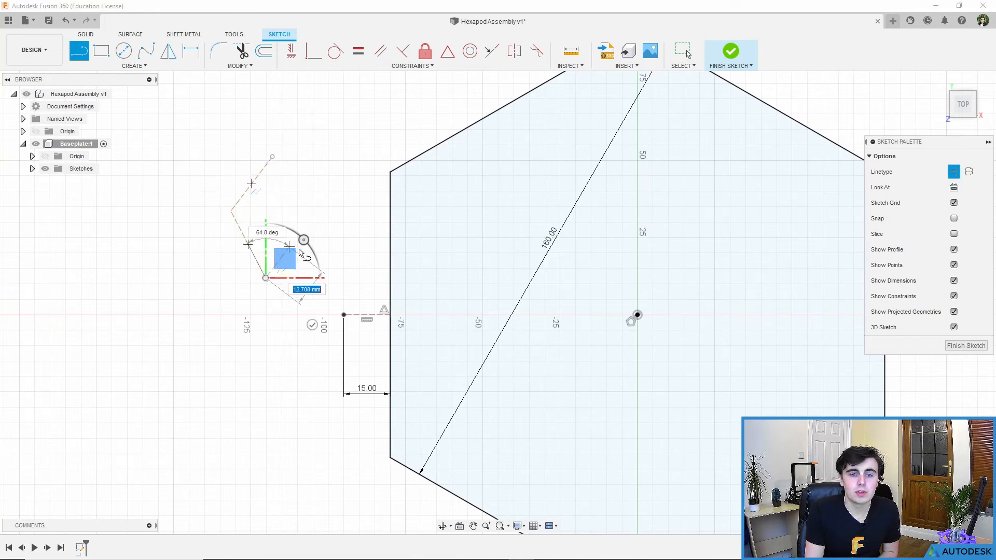
key("Escape")
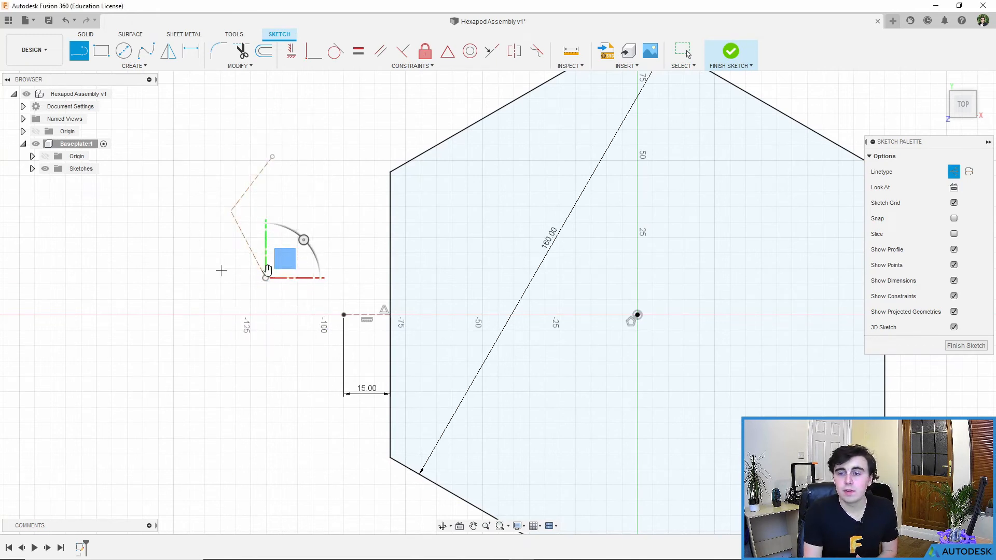
left_click(251, 184)
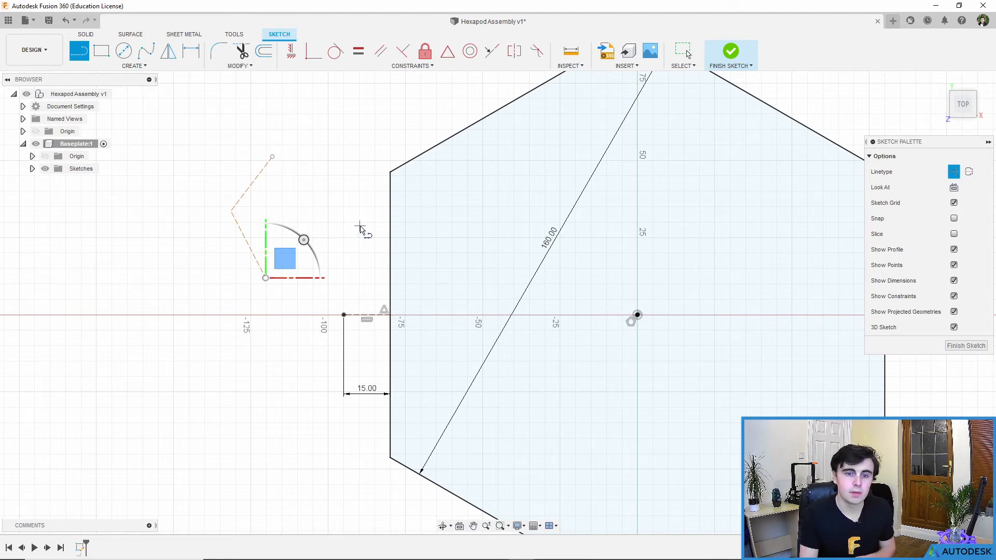
key("Escape")
double_click(252, 190)
key("Delete")
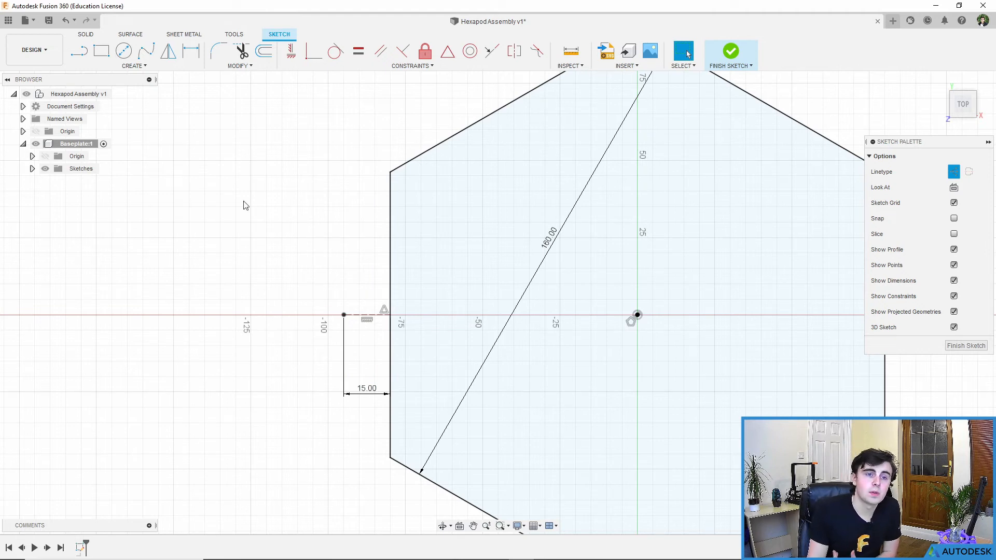
With the Construction linetype off, draw a 25 mm diameter circle centred on the construction line's outer end.
left_click(125, 56)
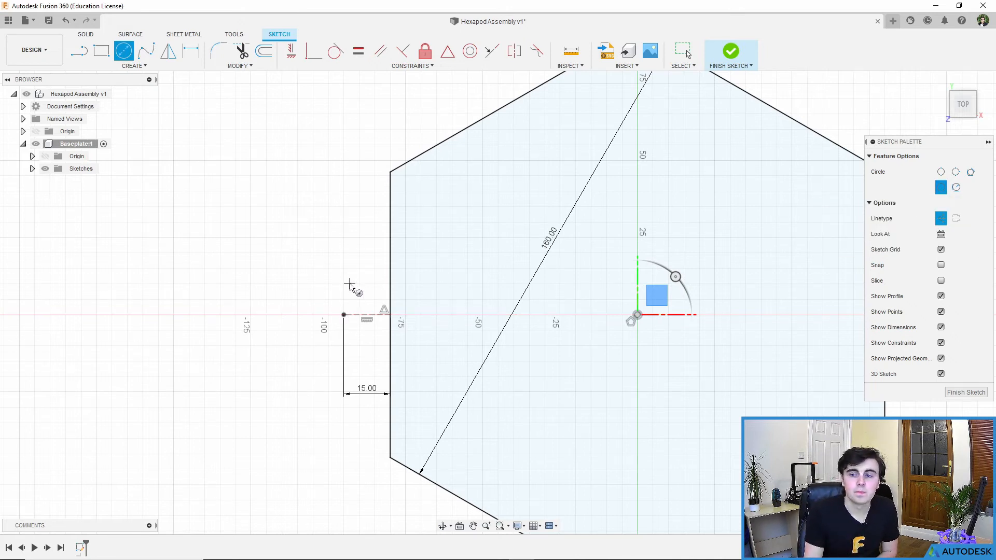
left_click(941, 219)
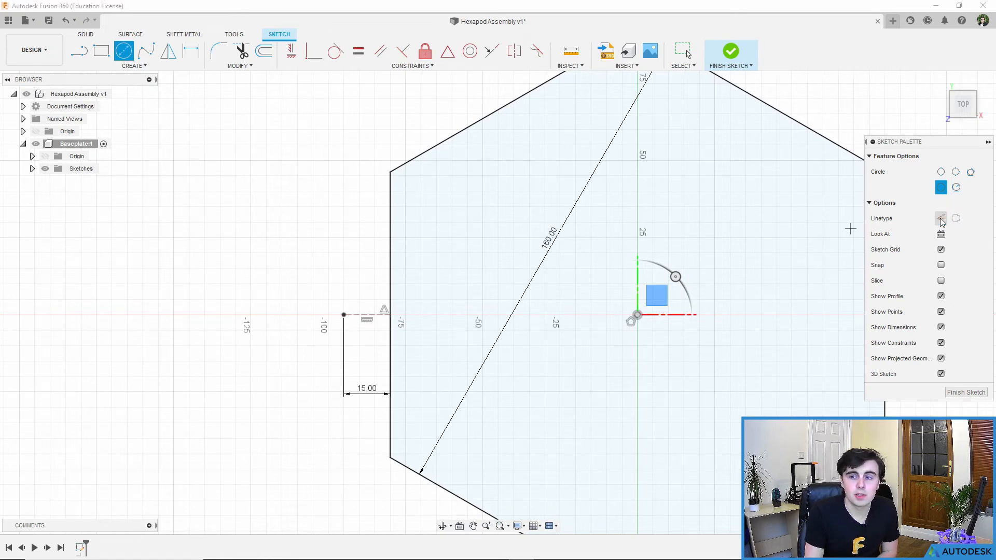
left_click(345, 314)
left_click(344, 315)
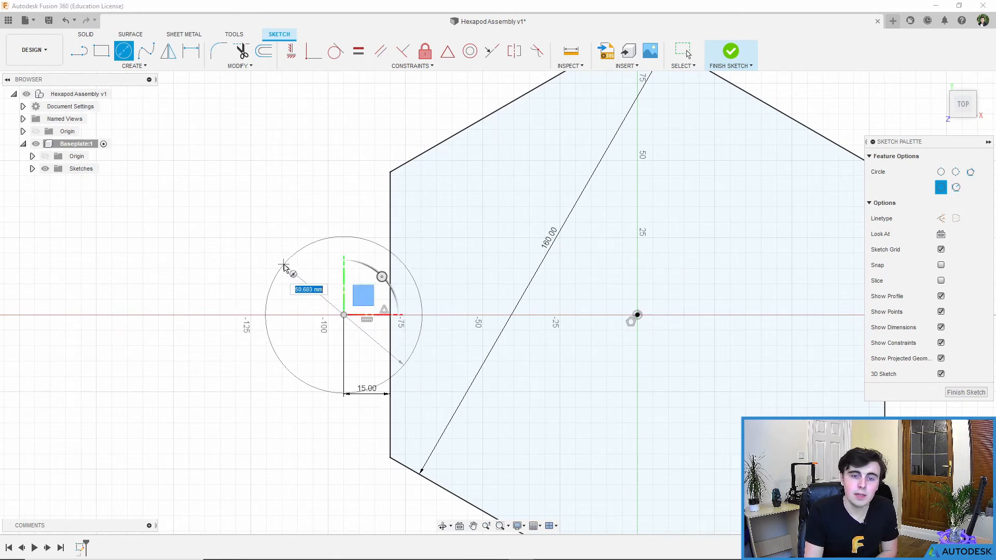
type("25")
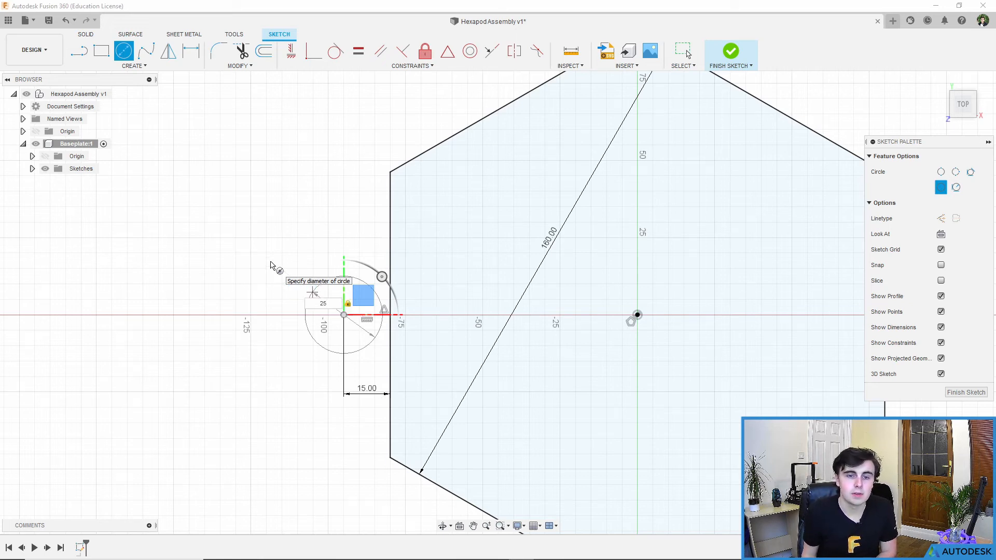
key("Return")
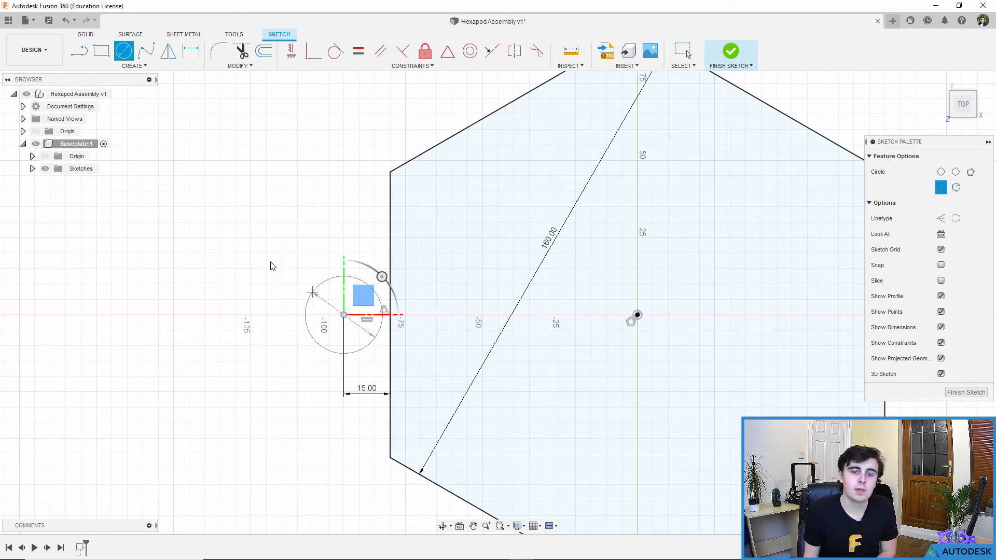
key("Escape")
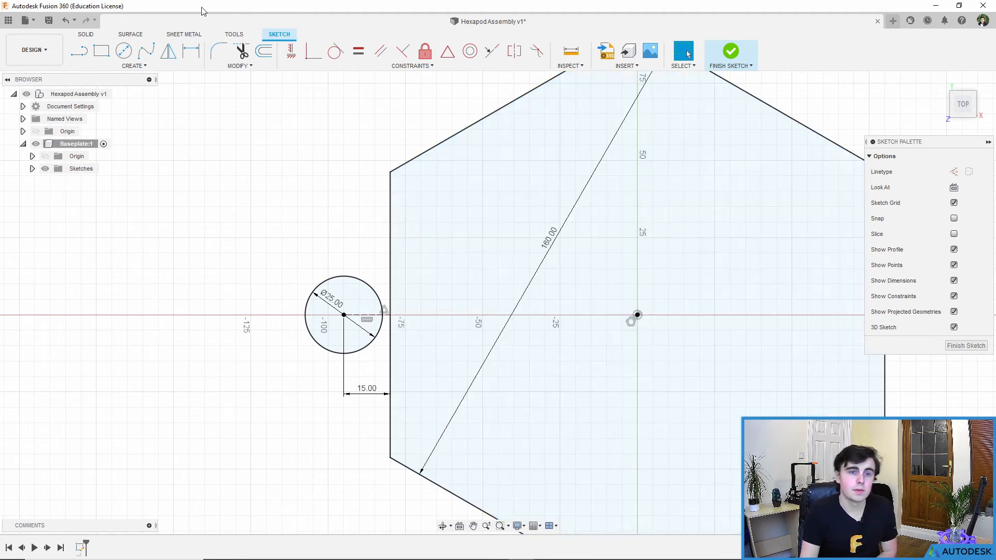
Draw two separate slanted lines from the circle's upper and lower left arc out to the hexagon's left side.
left_click(80, 54)
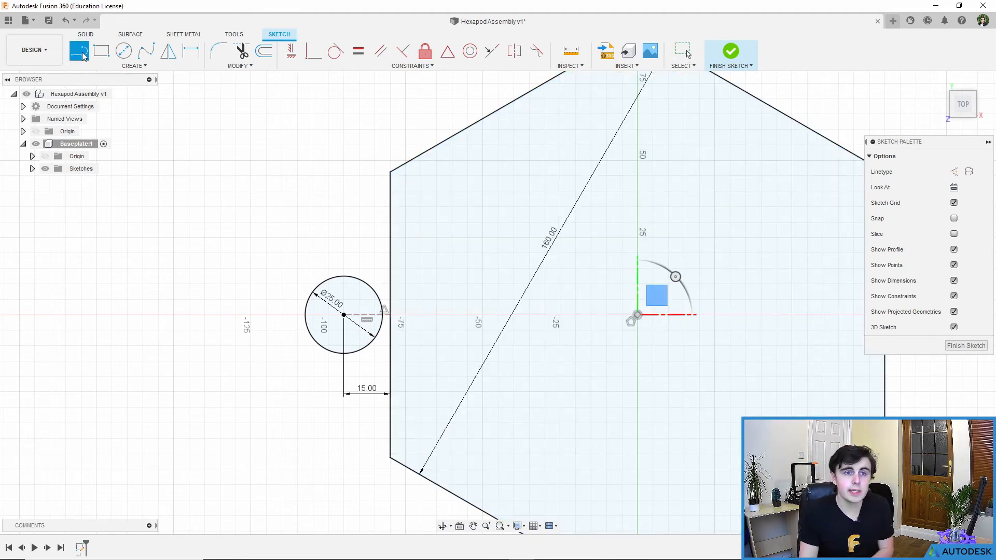
left_click(327, 282)
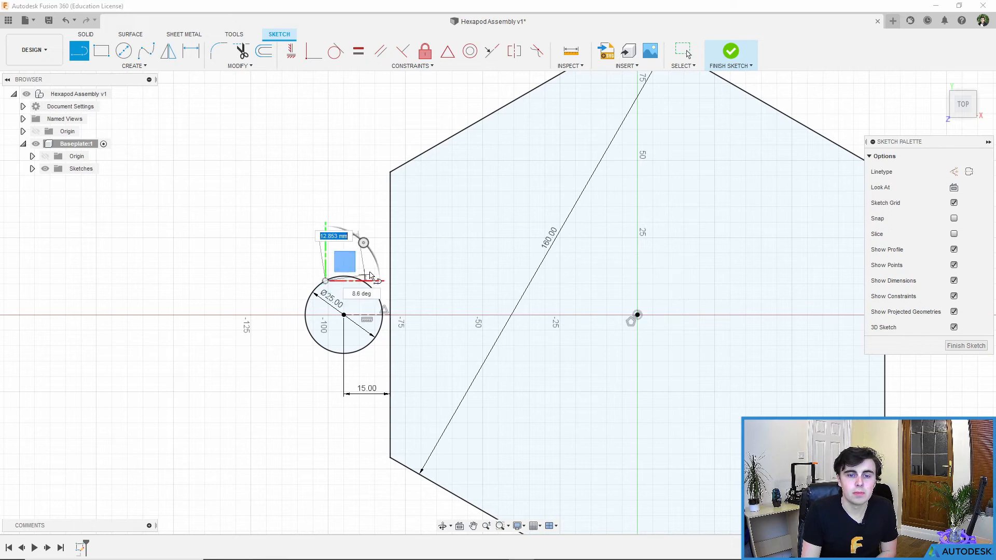
left_click(390, 265)
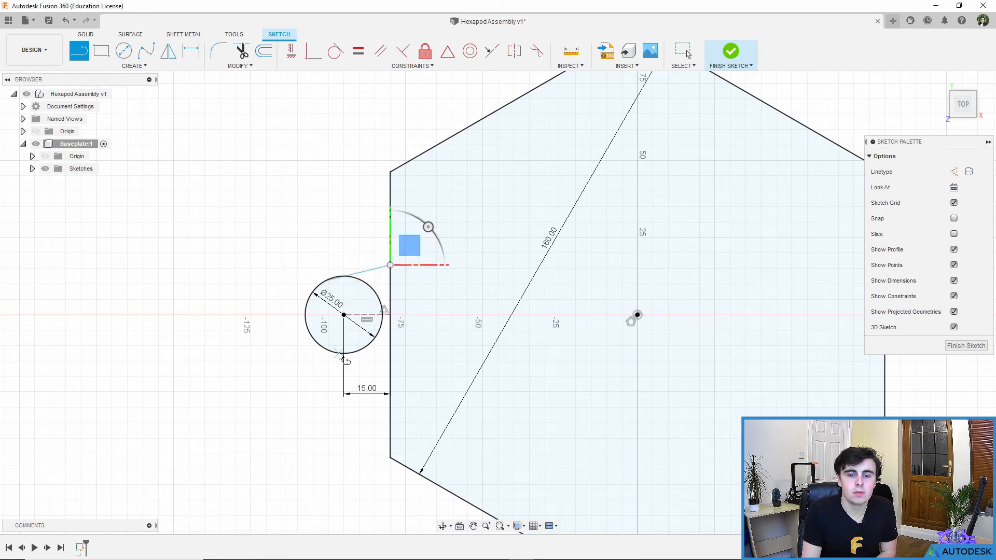
left_click(325, 348)
left_click(390, 367)
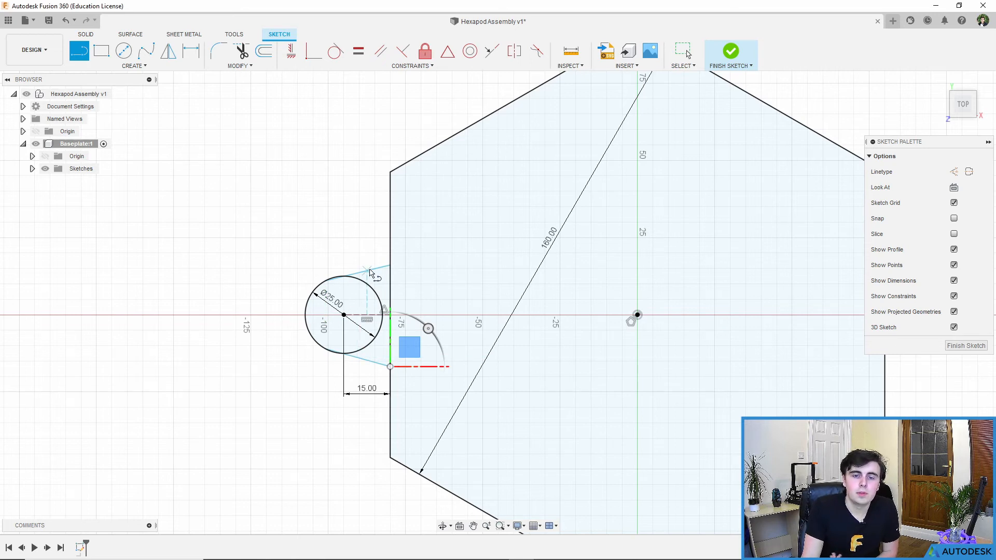
Constrain the upper and lower connecting lines perpendicular to the hexagon's left side.
scroll(371, 273, "up", 4)
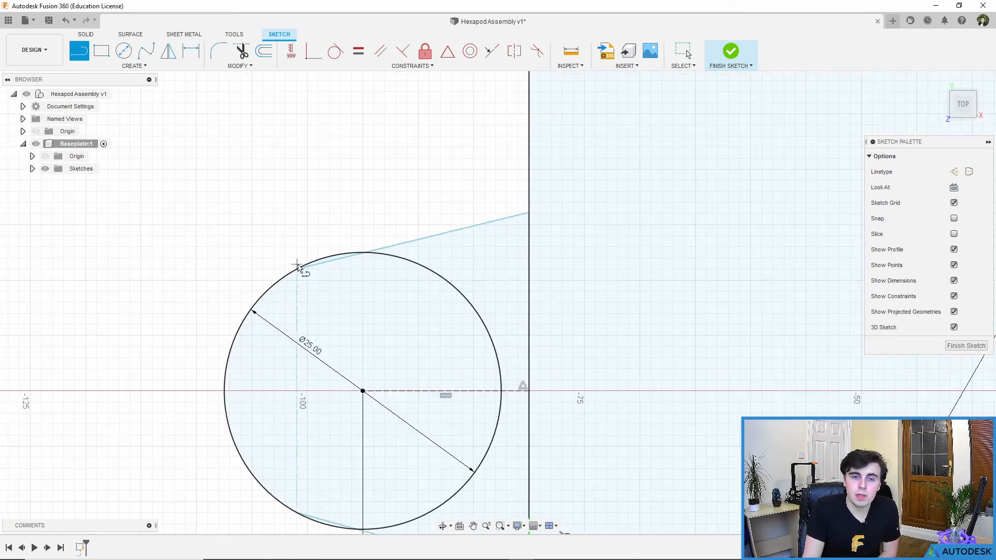
scroll(391, 291, "down", 2)
scroll(398, 301, "down", 2)
scroll(400, 384, "up", 3)
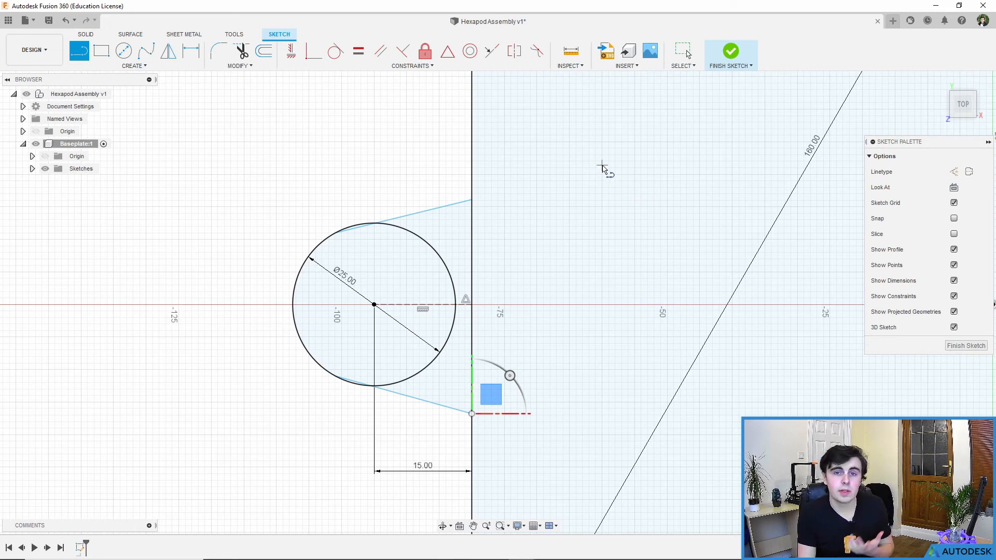
left_click(407, 58)
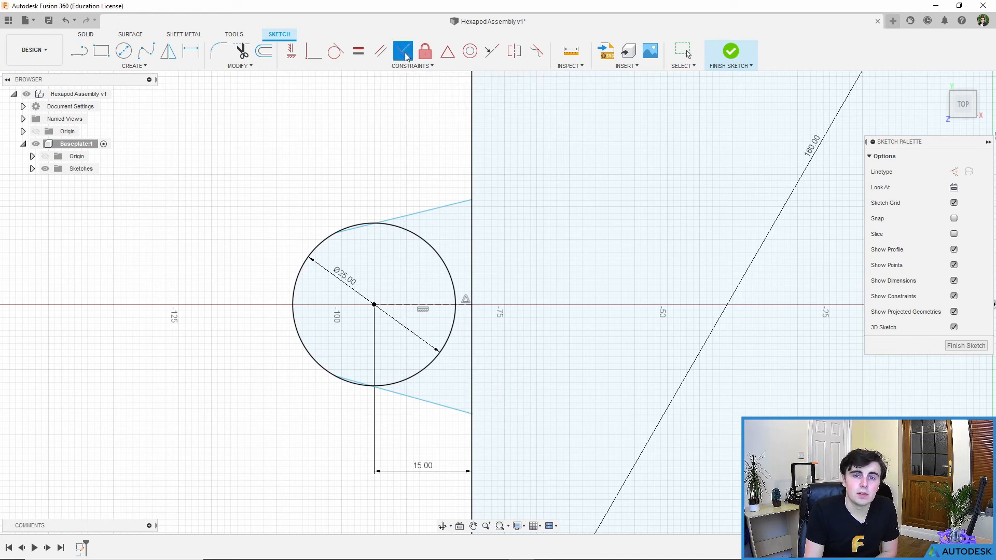
left_click(433, 211)
left_click(474, 161)
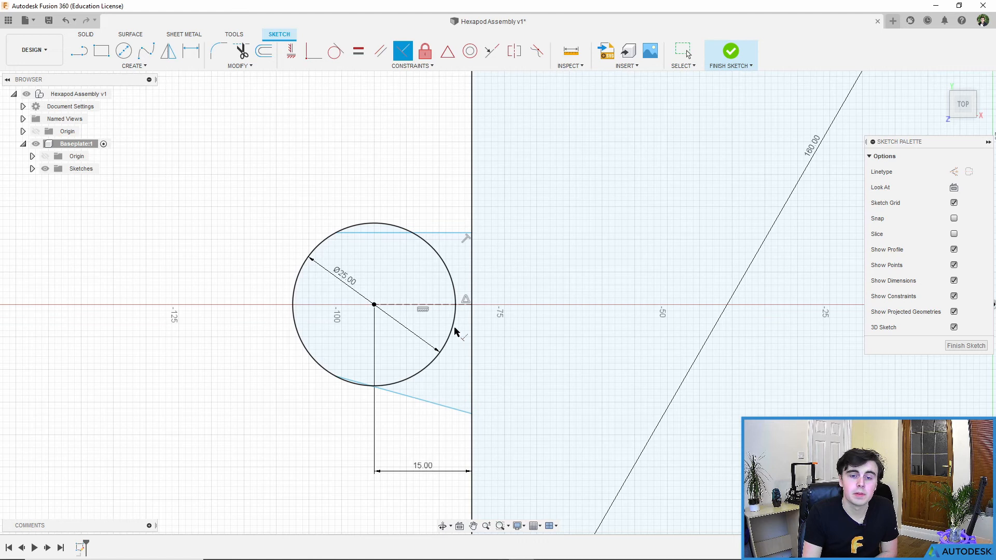
left_click(420, 402)
left_click(471, 380)
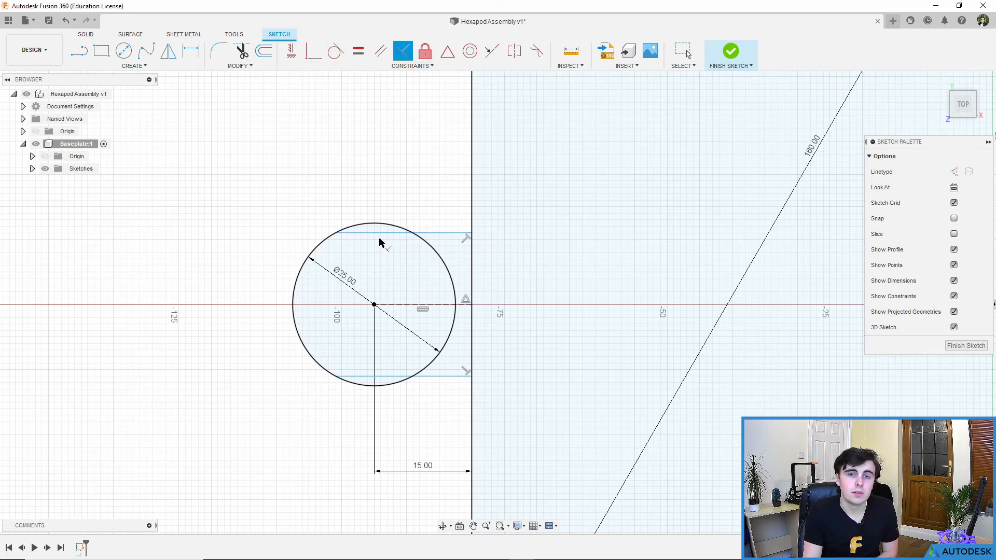
Make the upper and lower connecting lines tangent to the 25 mm circle.
left_click(337, 53)
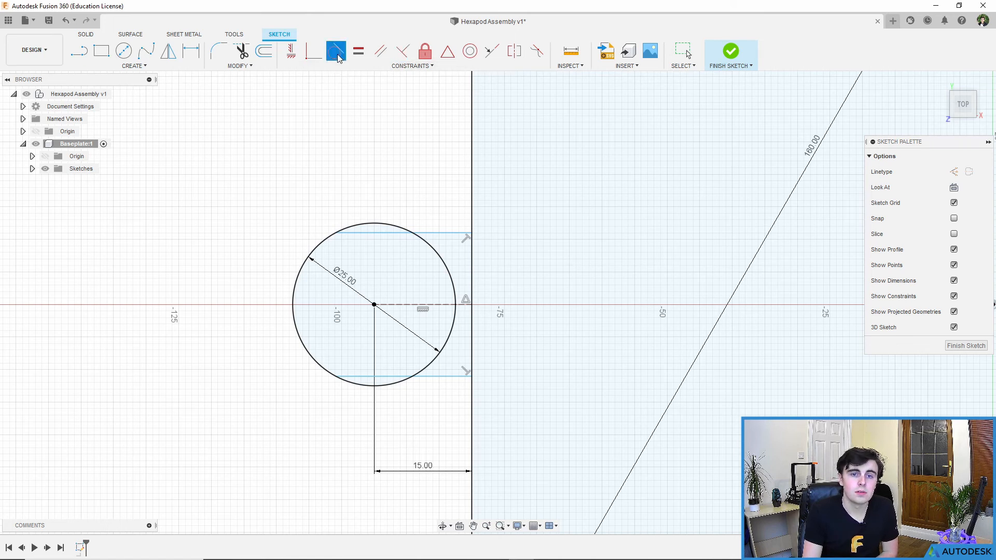
left_click(437, 234)
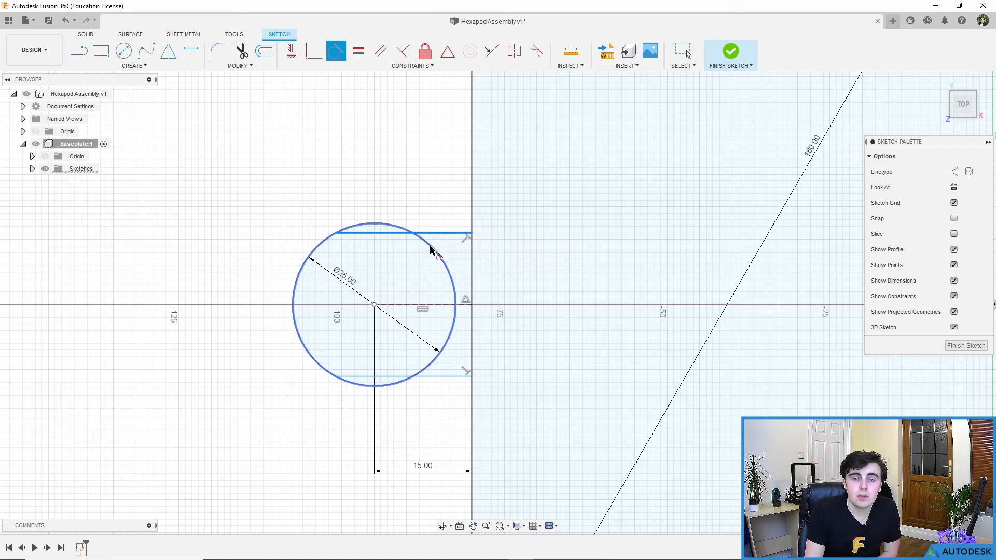
left_click(431, 249)
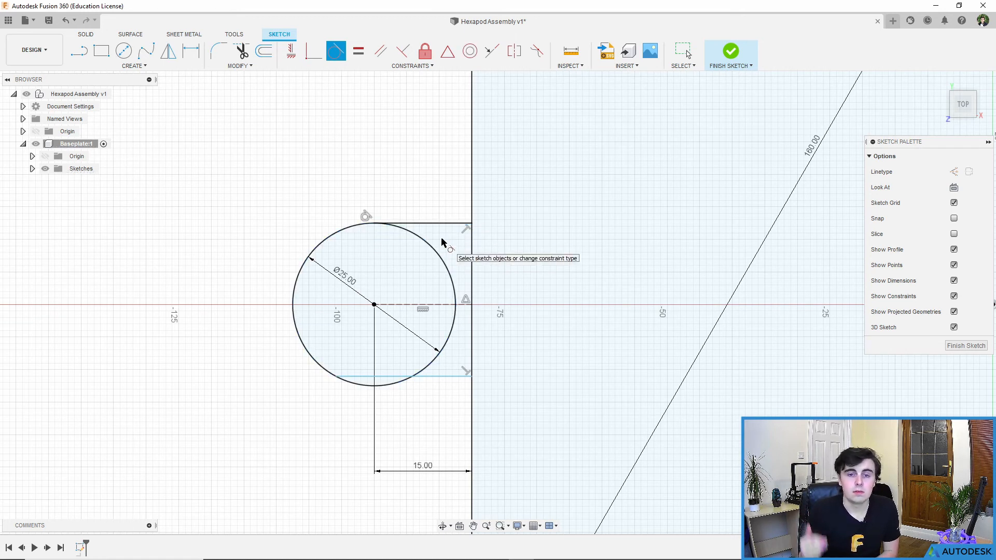
left_click(439, 353)
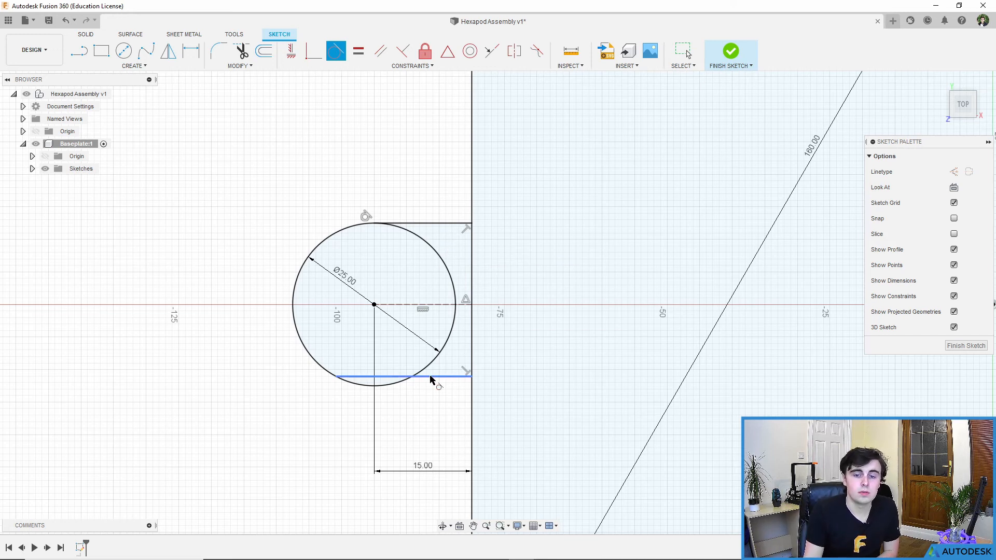
left_click(430, 376)
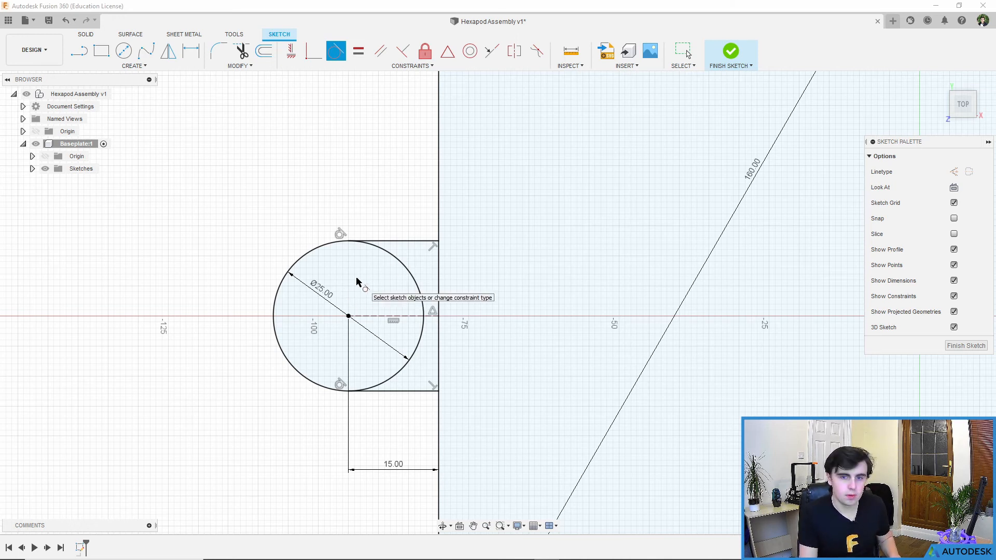
key("Escape")
Examine the separate profile regions of the circle, the connecting area and the hexagon, and the circle's arc dividing them.
left_click(358, 297)
left_click(420, 262)
left_click(468, 429)
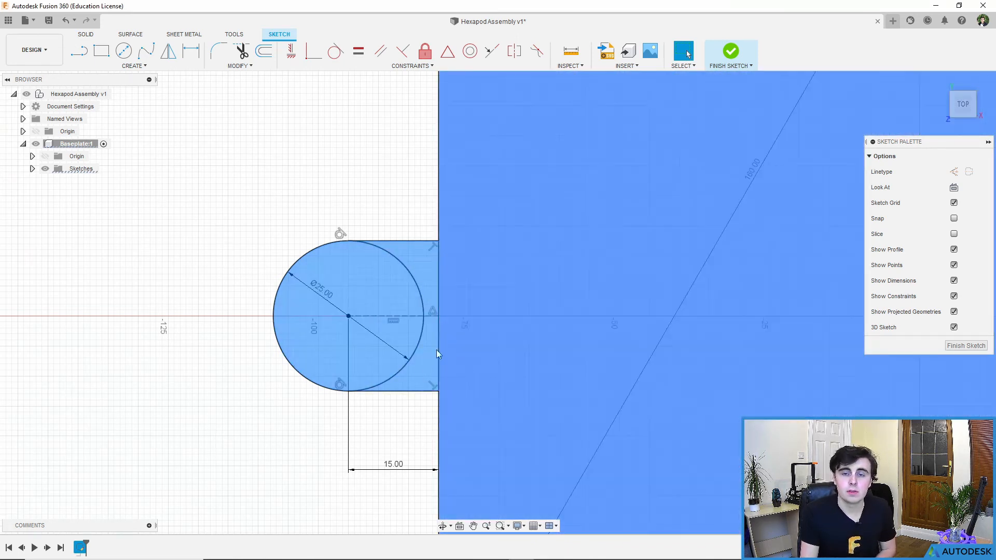
left_click(335, 218)
left_click(424, 270)
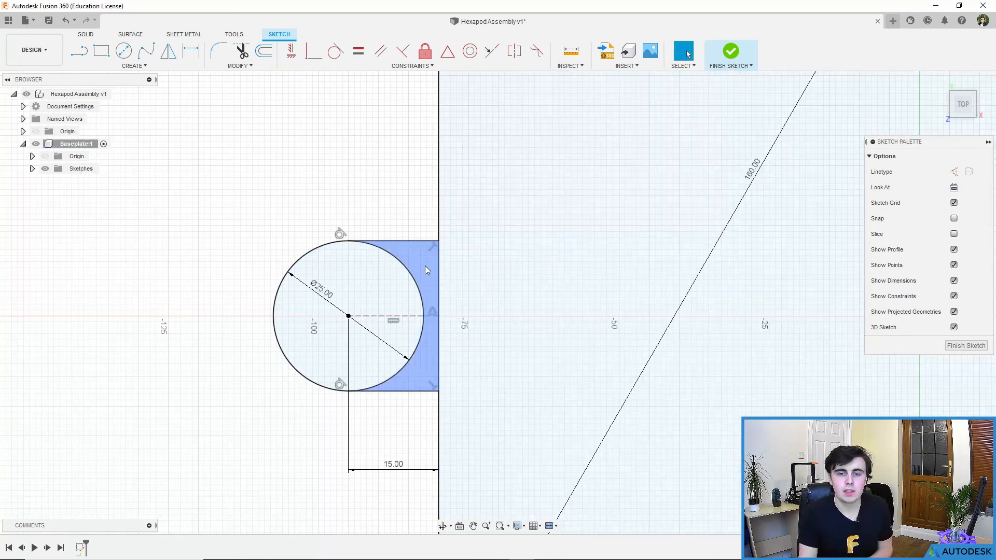
left_click(366, 281)
left_click(407, 271)
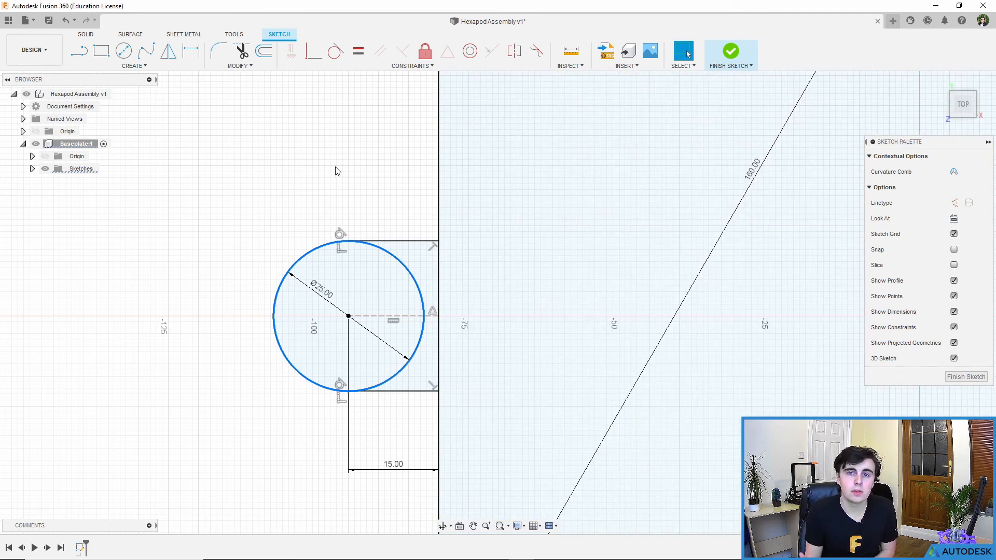
left_click(328, 164)
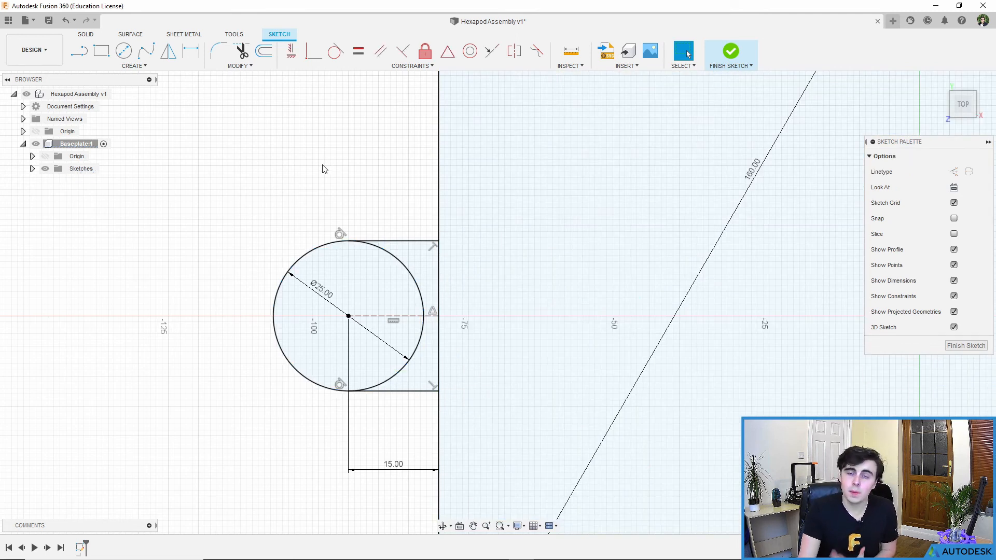
Trim away the circle's inner arc between the two tangent lines, leaving a single rounded mount outline.
left_click(244, 66)
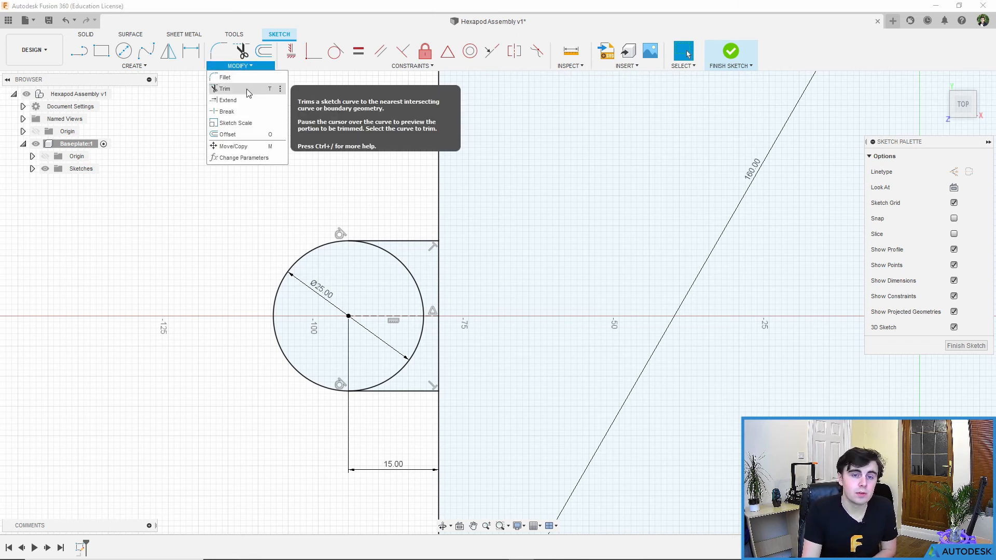
left_click(247, 88)
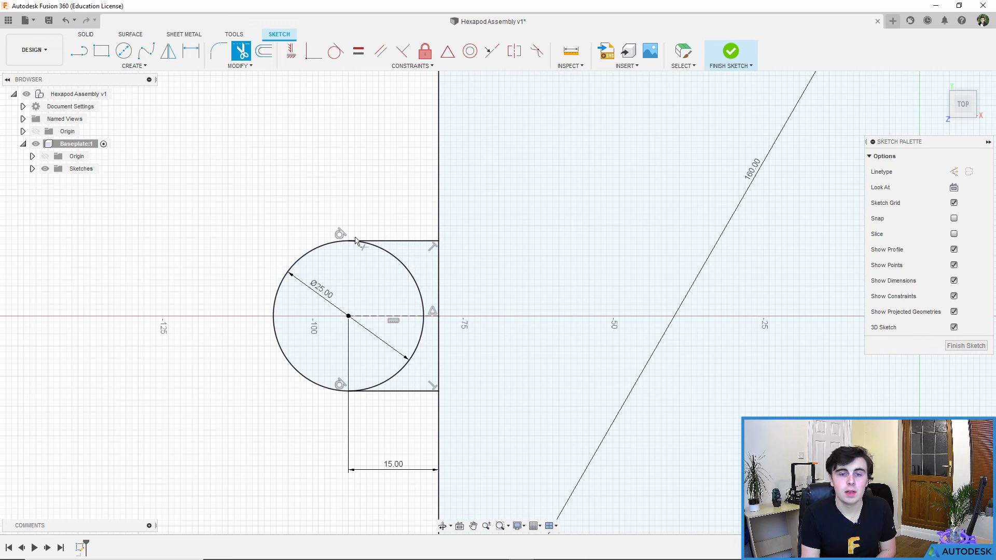
left_click(404, 270)
left_click(419, 342)
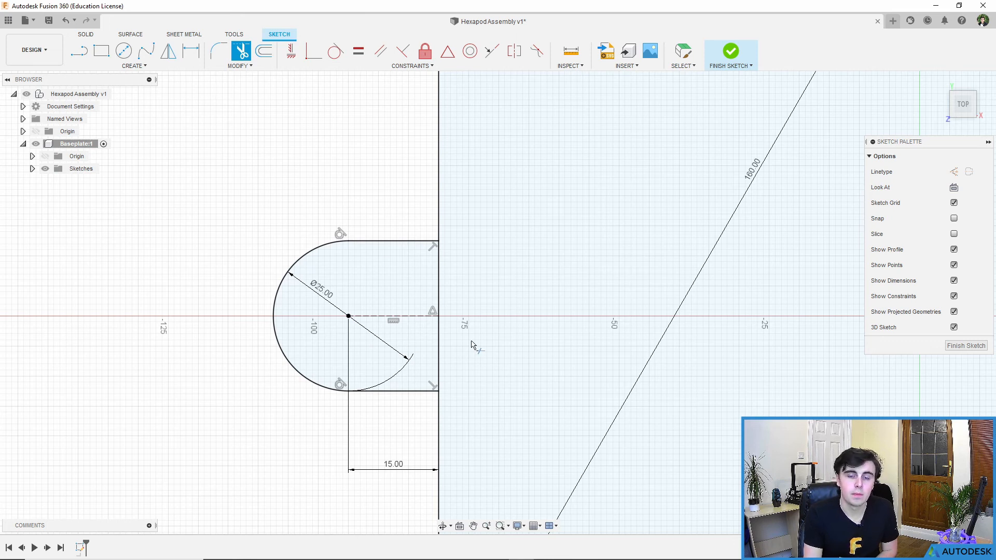
key("Escape")
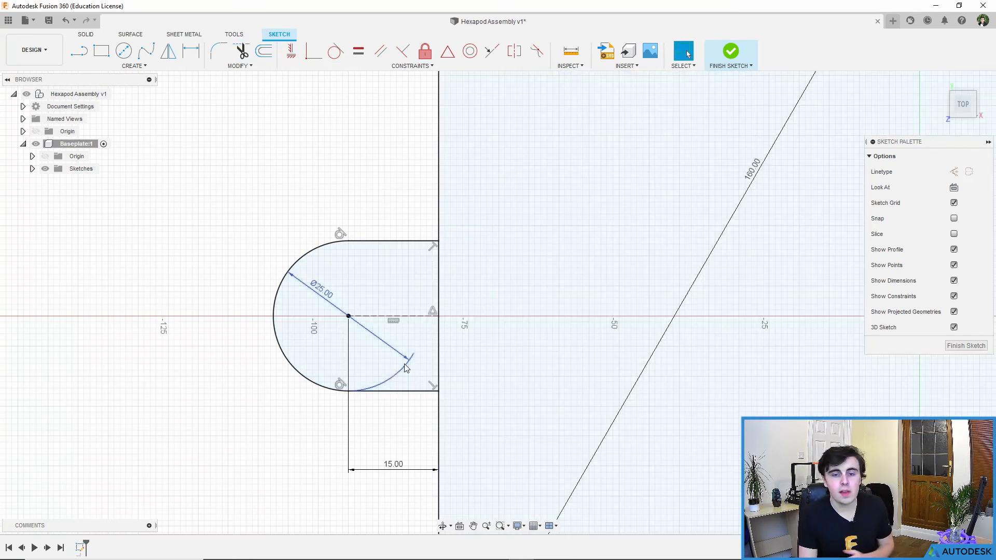
Reposition the mount's 25 mm diameter dimension so that its arrow points towards the upper tangent line.
left_click(407, 368)
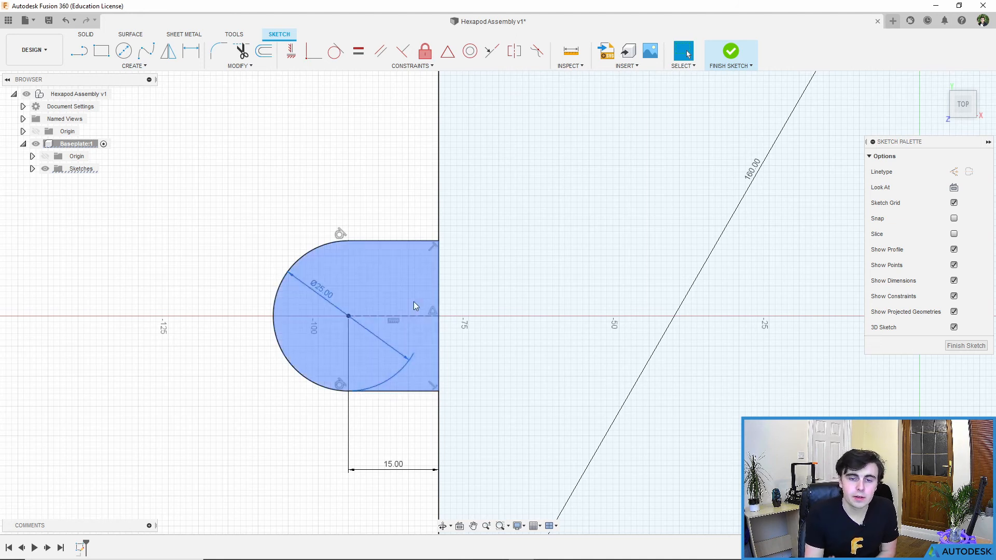
left_click_drag(319, 287, 413, 299)
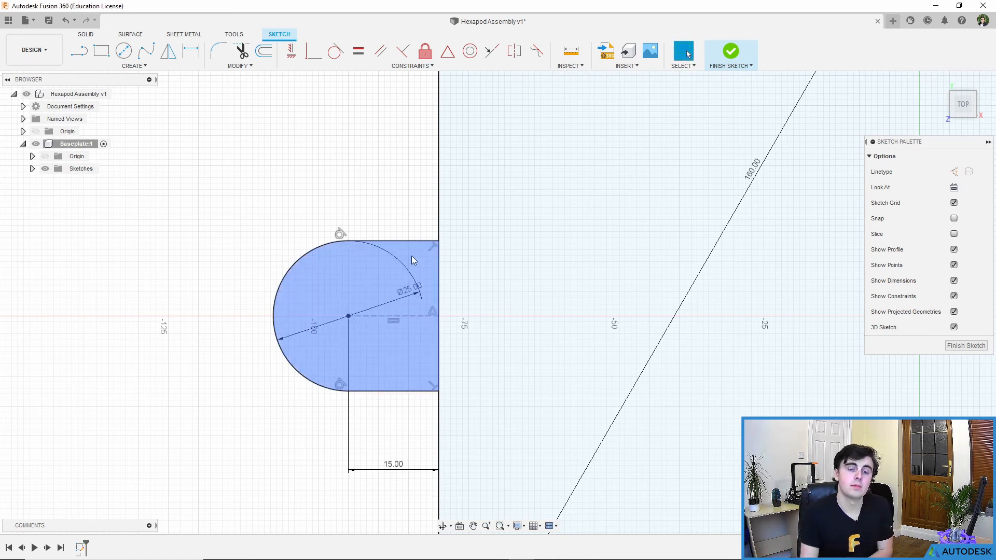
left_click_drag(410, 289, 379, 233)
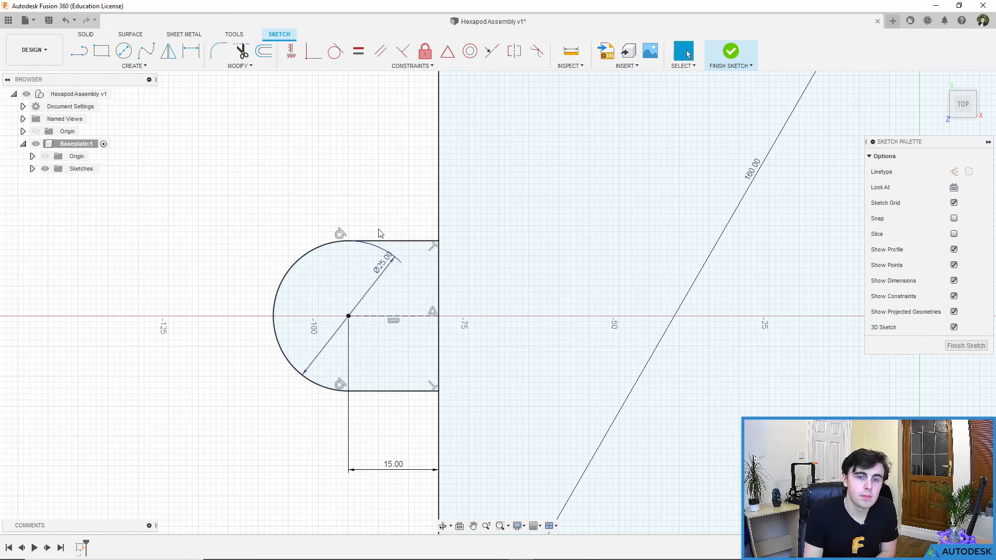
Create a circular pattern of the mount's arc and two tangent lines around the hexagon's centre, with Full angular spacing and quantity 6.
scroll(429, 311, "down", 3)
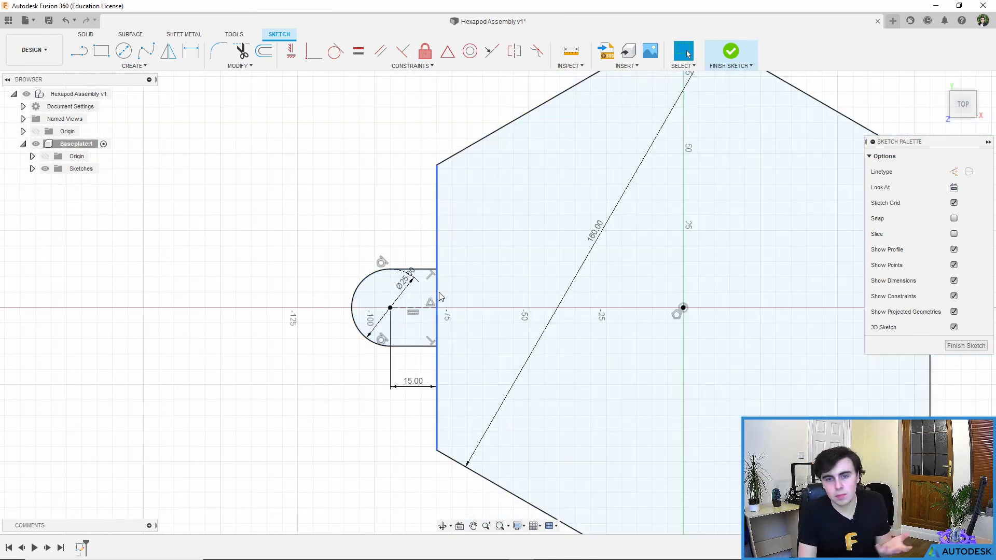
scroll(449, 290, "down", 5)
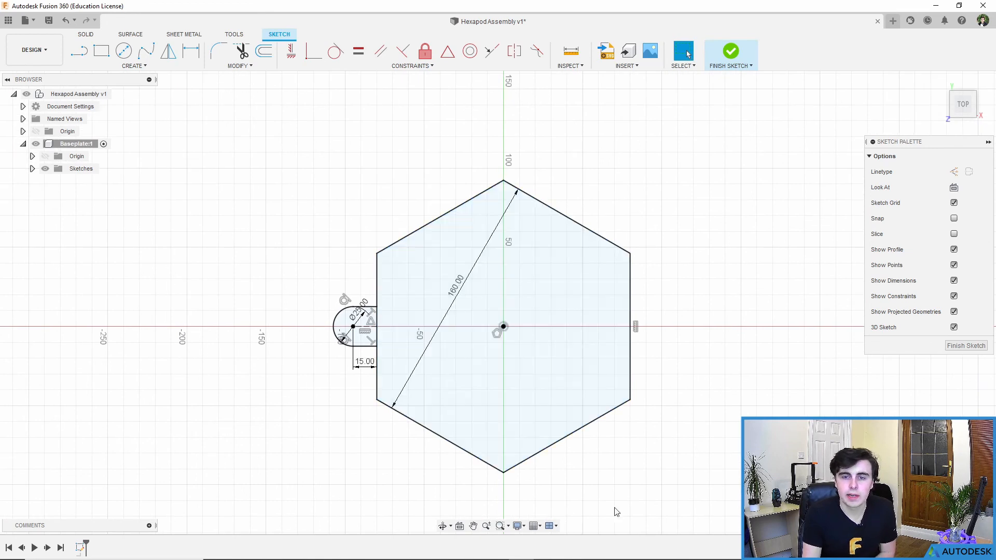
scroll(482, 218, "up", 3)
scroll(458, 240, "down", 4)
scroll(487, 253, "down", 2)
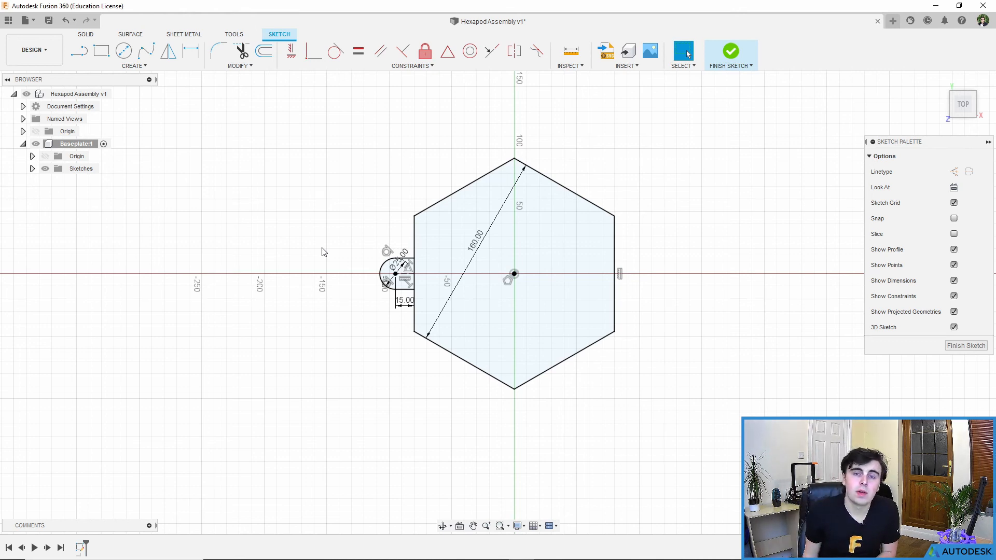
left_click(146, 67)
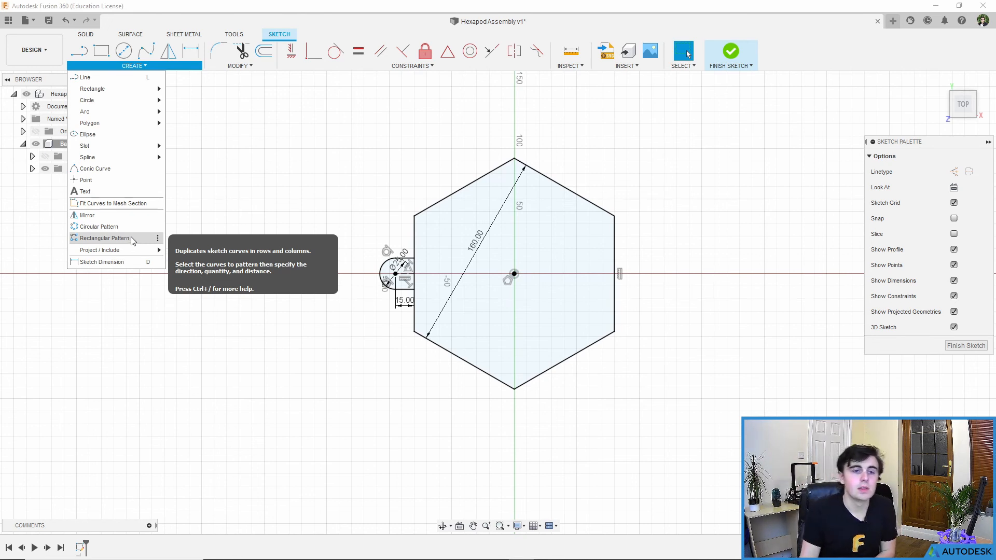
left_click(99, 227)
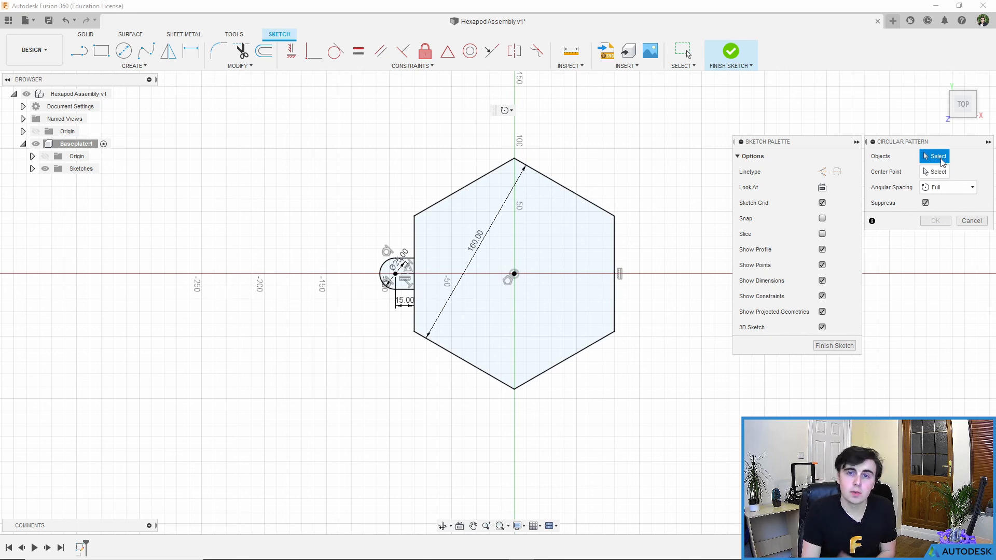
scroll(402, 259, "up", 3)
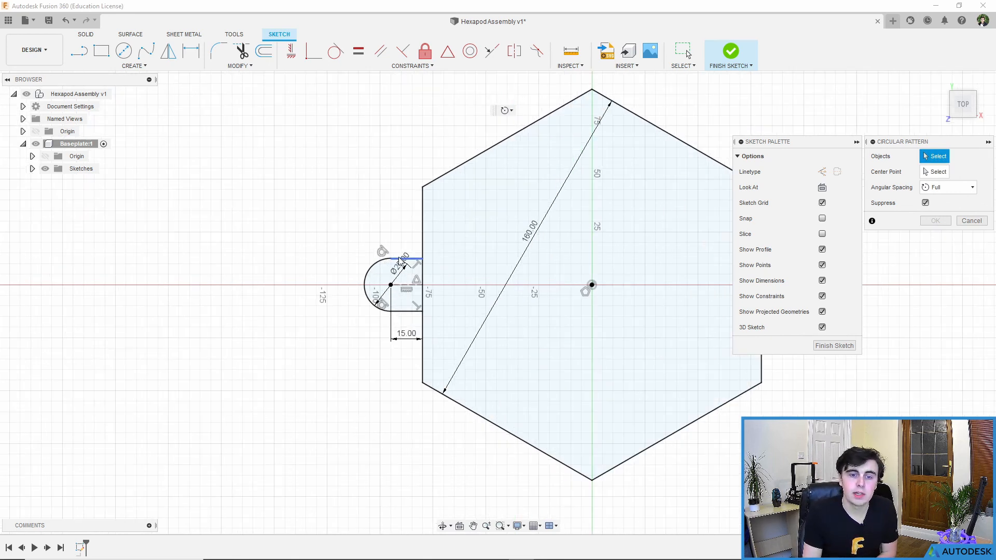
left_click(398, 259)
left_click(393, 261)
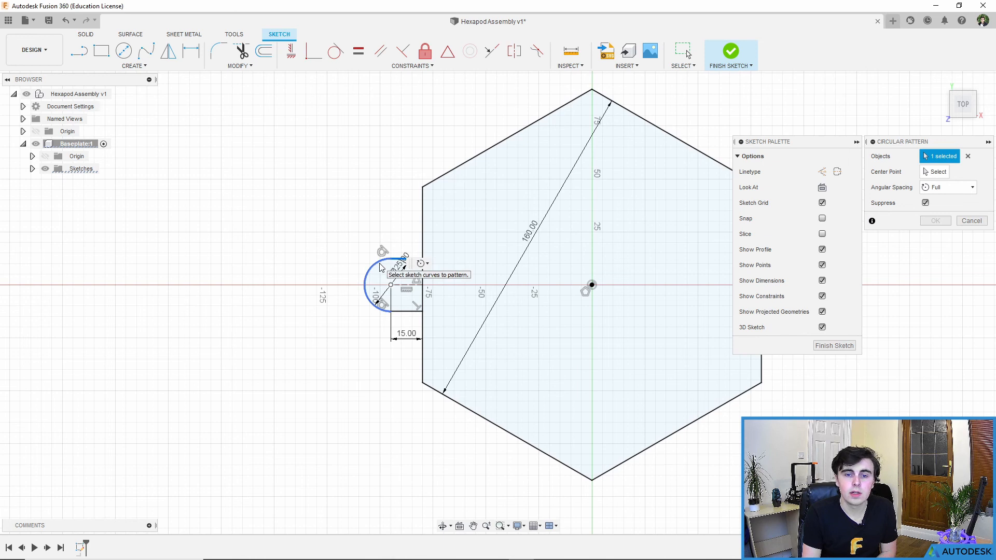
left_click(404, 312)
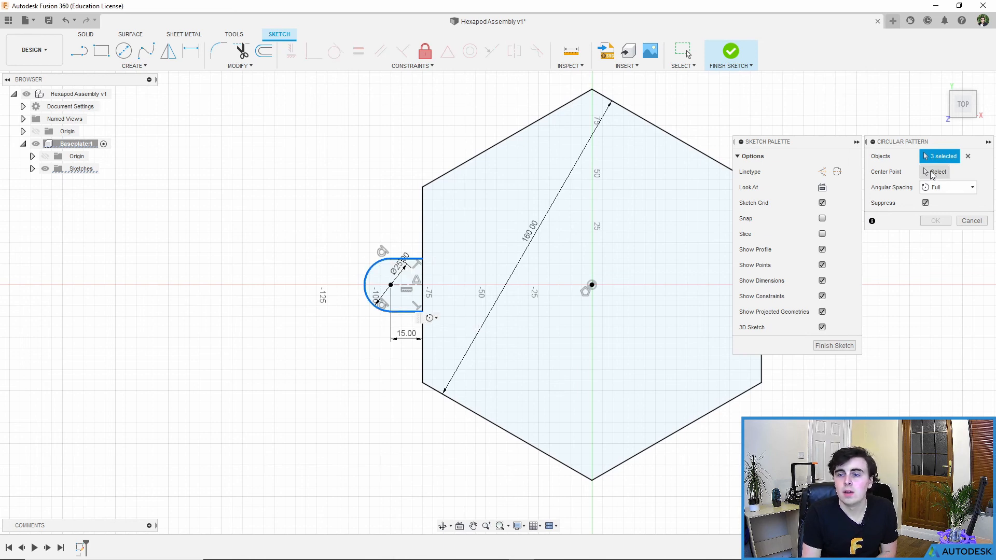
left_click(933, 172)
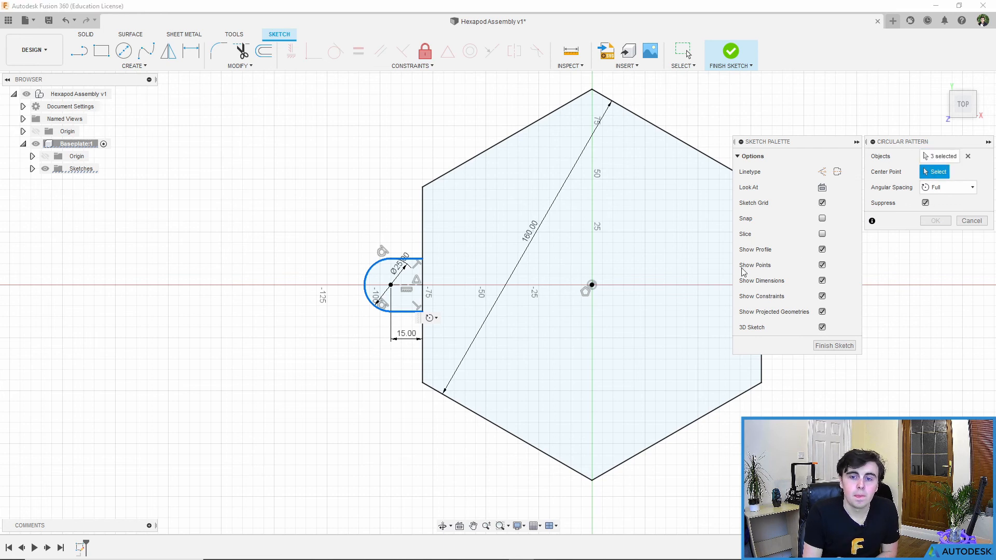
left_click(592, 284)
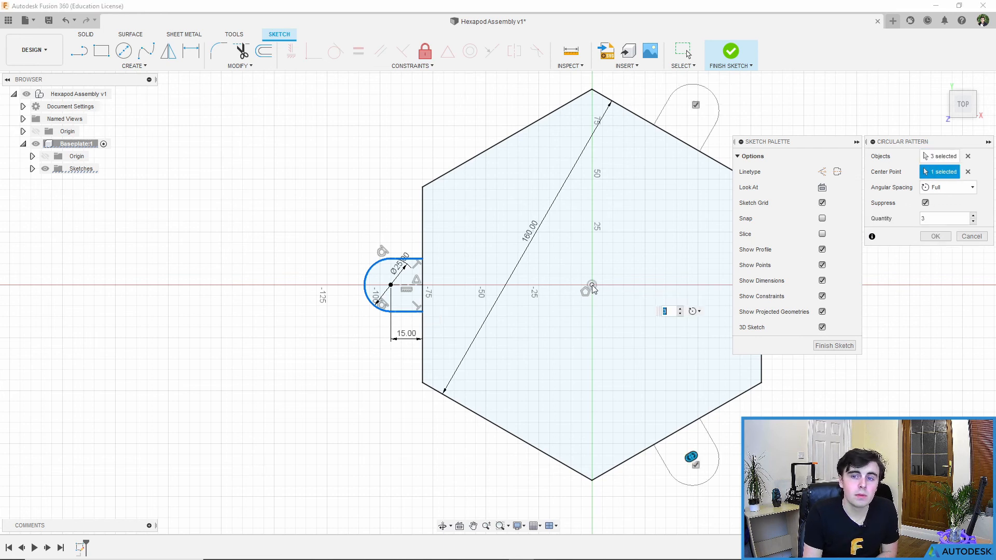
scroll(591, 285, "down", 3)
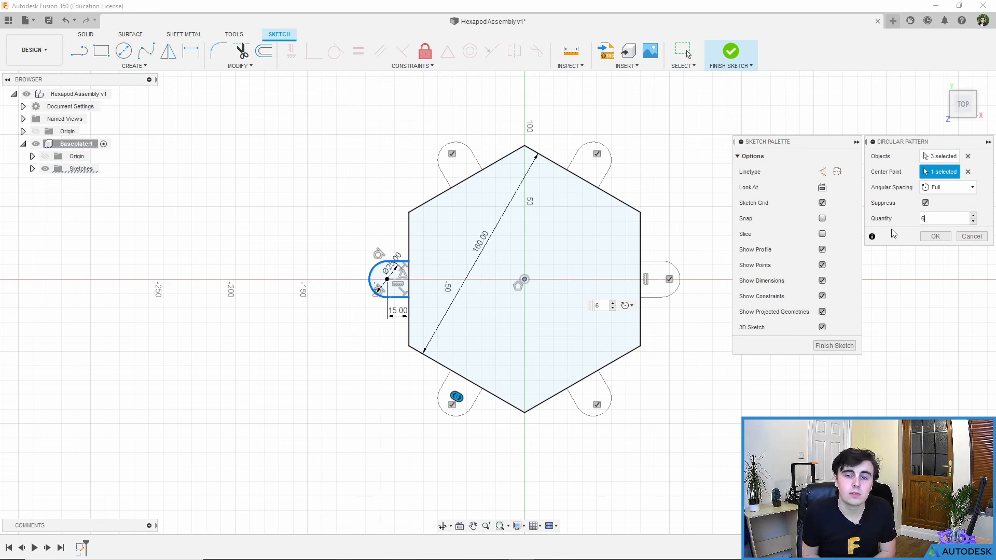
left_click(935, 238)
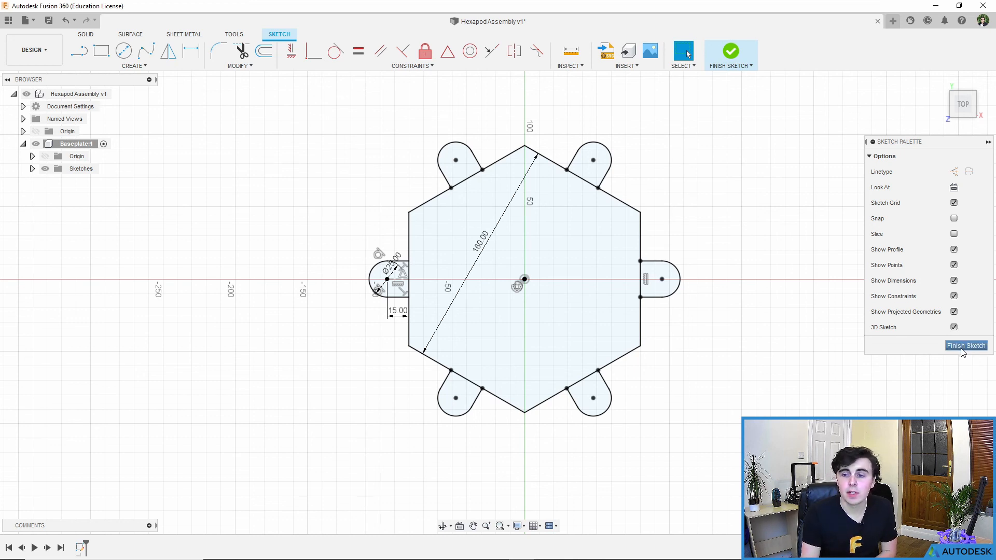
Finish the sketch and set an isometric view showing the top, front and right sides of the Baseplate profile.
left_click(731, 52)
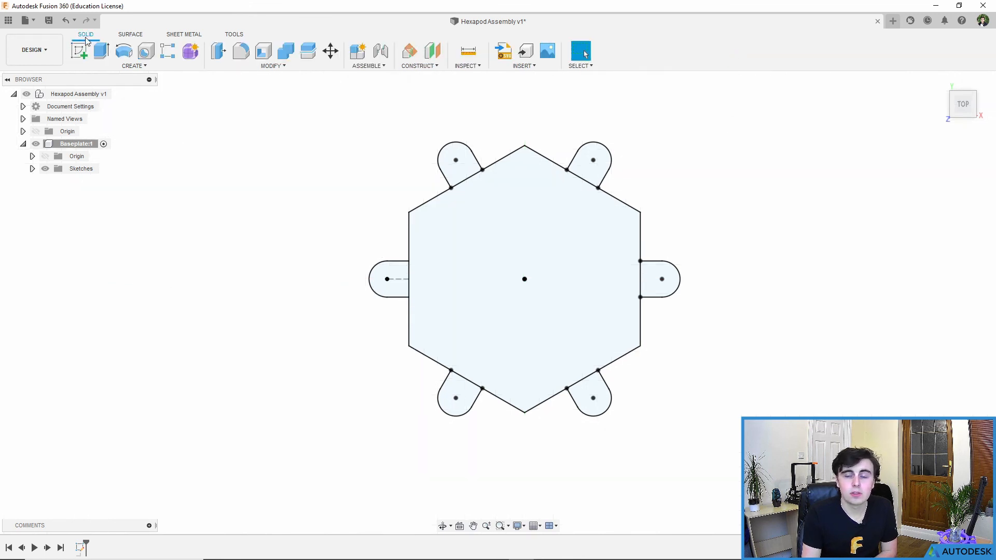
mouse_move(654, 360)
middle_mouse_down("shift")
mouse_move(577, 306)
mouse_move(596, 280)
middle_mouse_up("shift")
middle_click_drag(487, 223, 531, 276, "shift")
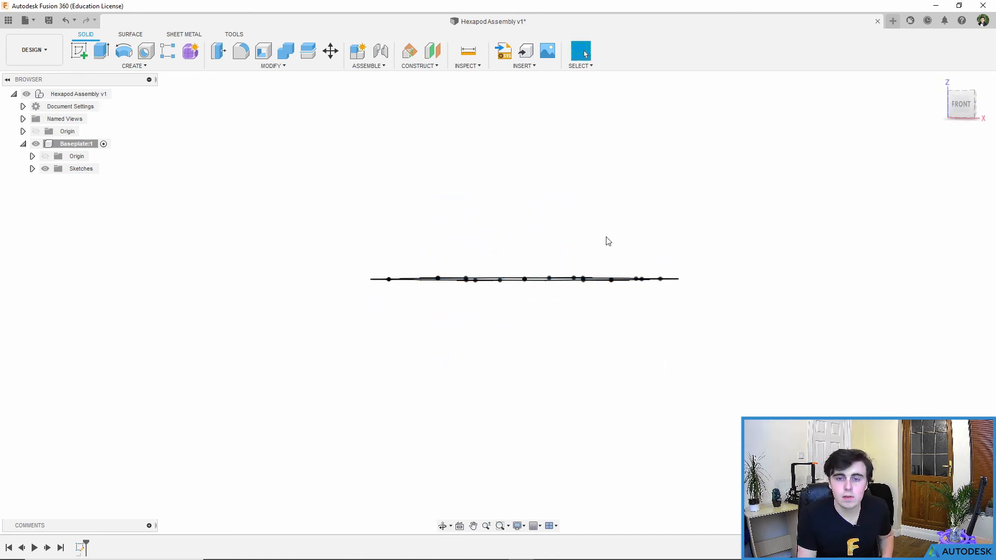
left_click(961, 103)
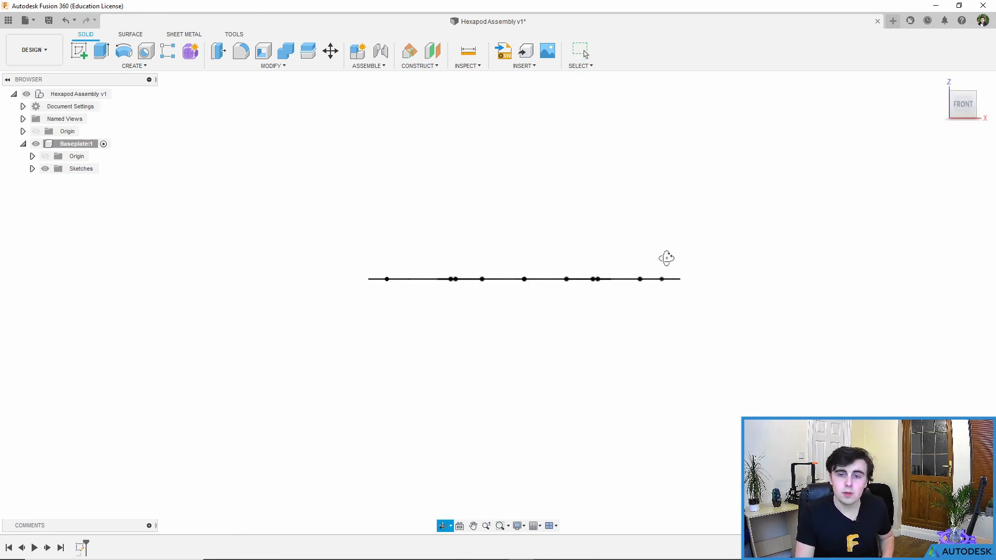
left_click(940, 82)
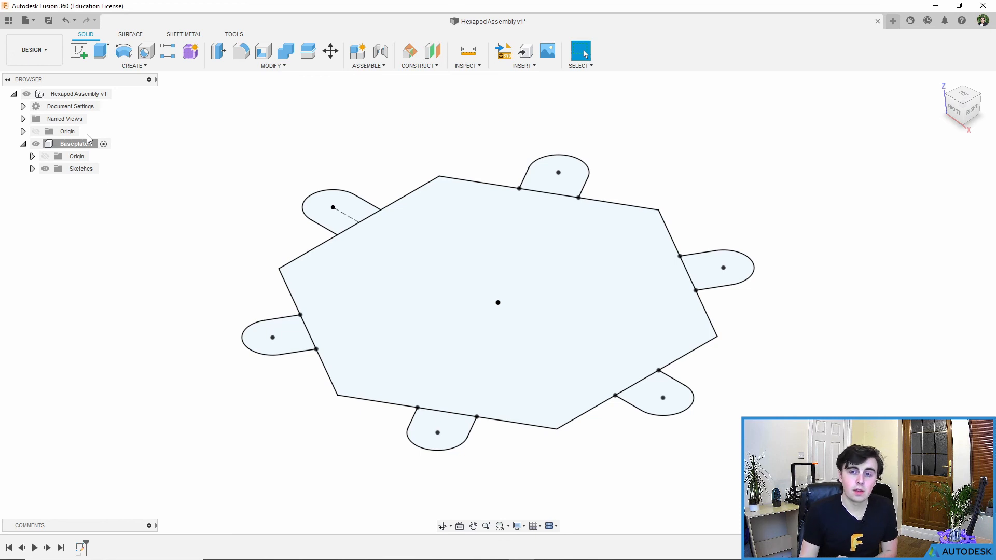
Extrude the hexagon and all six mount profiles together by 5 mm to one side as a new body.
left_click(114, 67)
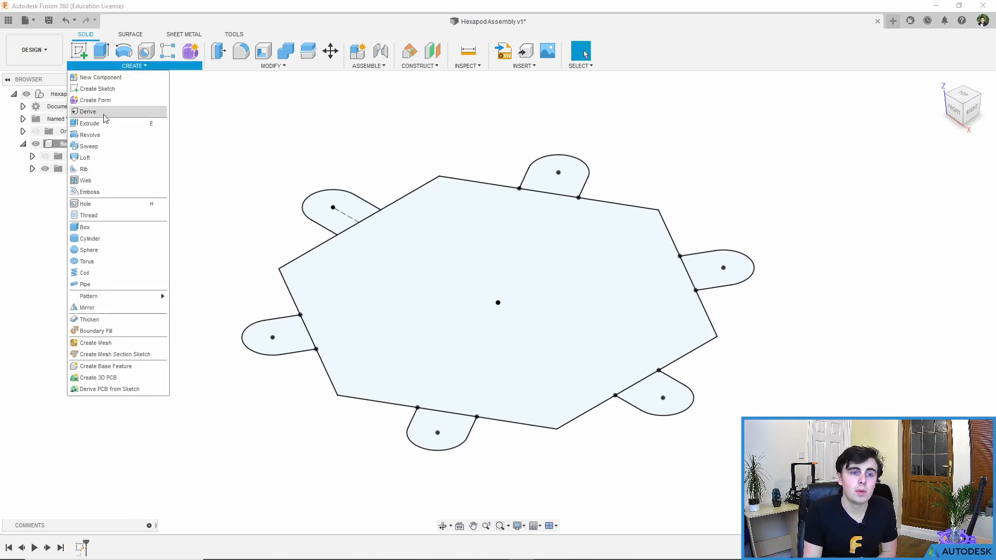
left_click(100, 123)
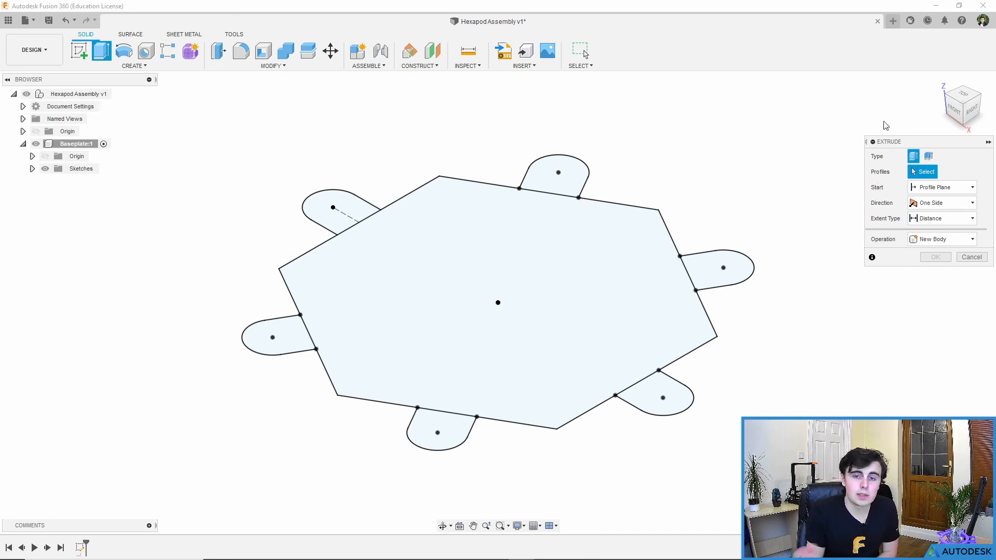
left_click(584, 285)
left_click(554, 175)
left_click(692, 268)
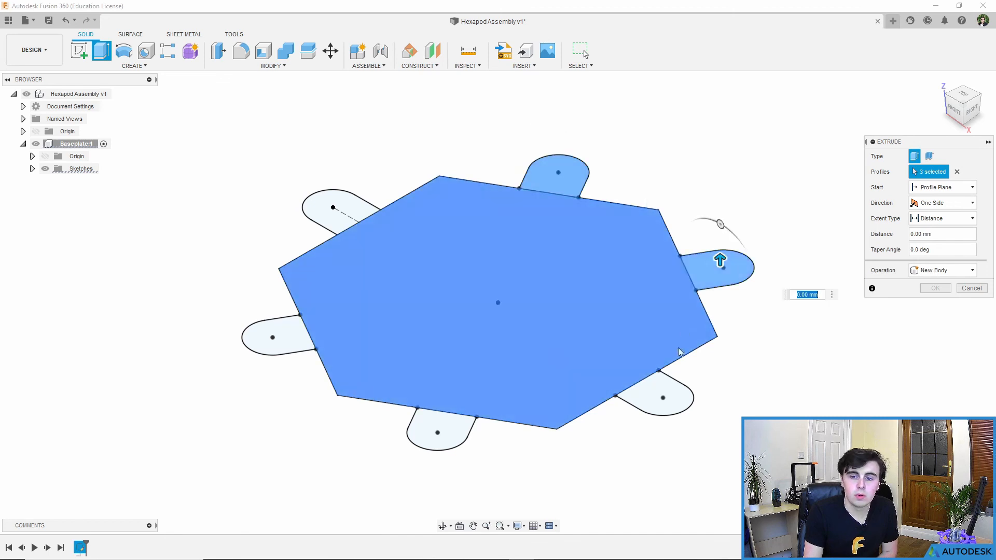
left_click(657, 395)
left_click(444, 436)
left_click(282, 336)
left_click(339, 206)
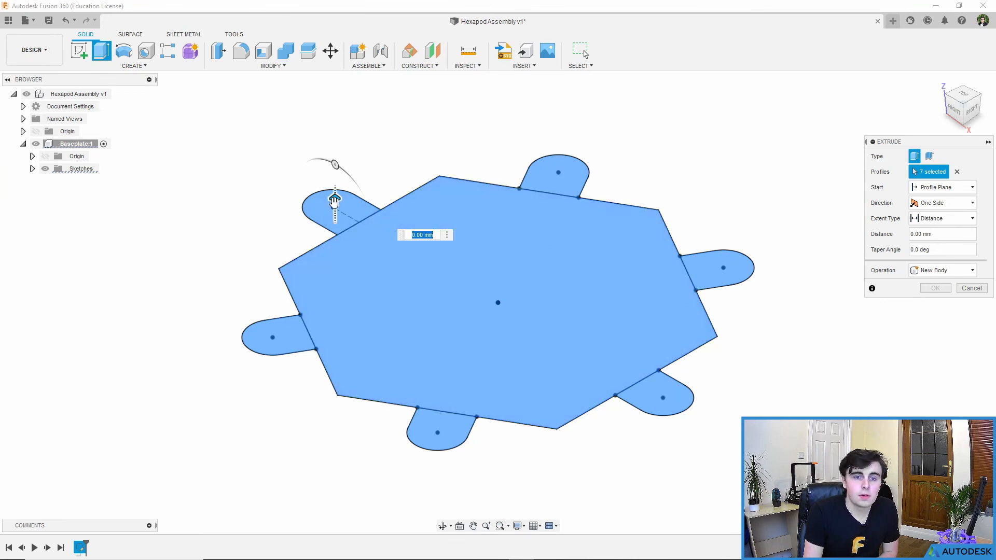
mouse_move(336, 200)
left_mouse_down()
mouse_move(334, 138)
mouse_move(354, 111)
left_mouse_up()
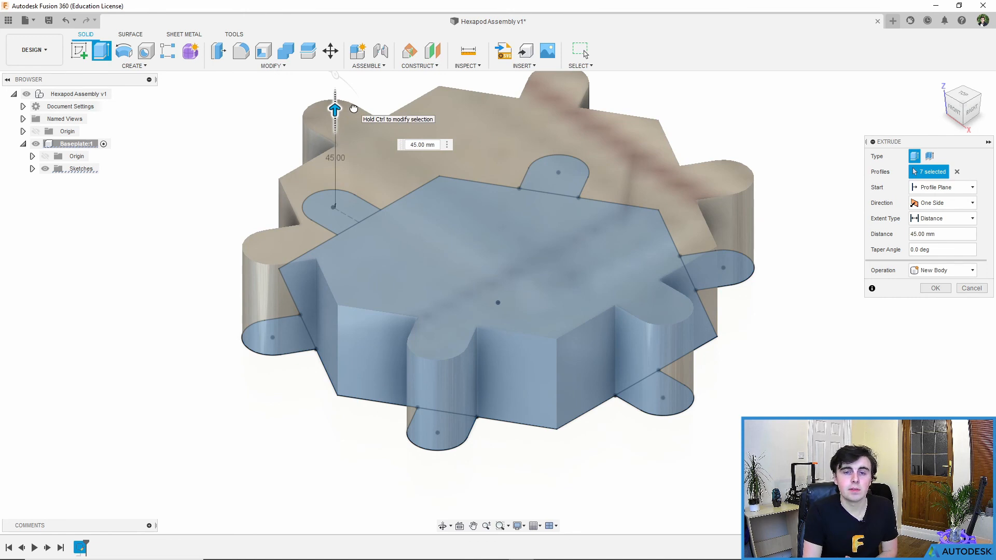
scroll(394, 224, "down", 2)
middle_click_drag(393, 224, 381, 269)
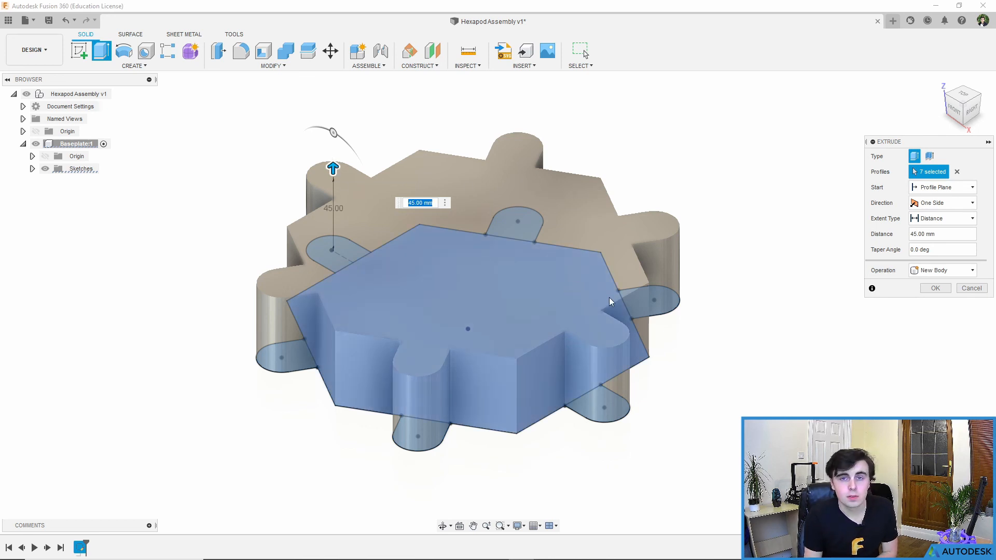
type("5")
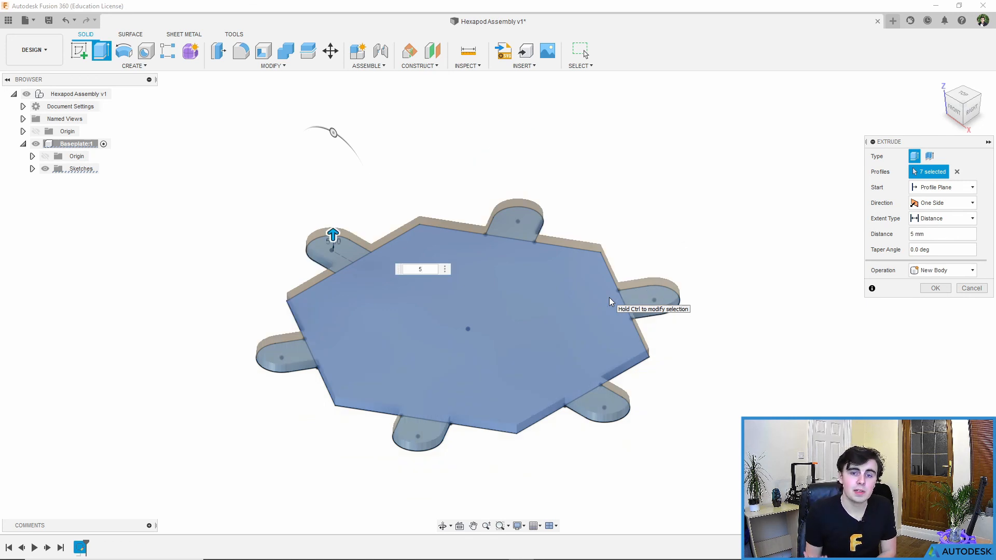
key("Return")
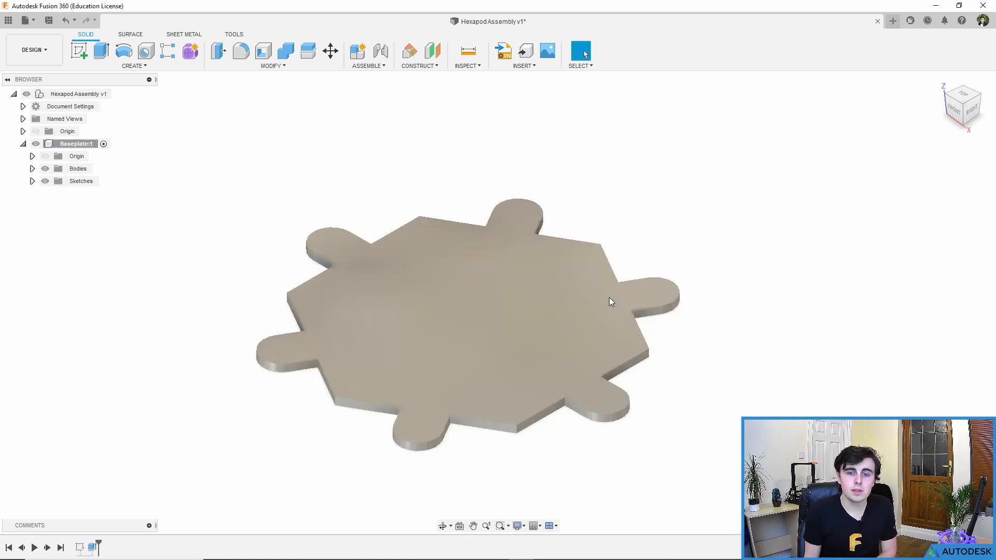